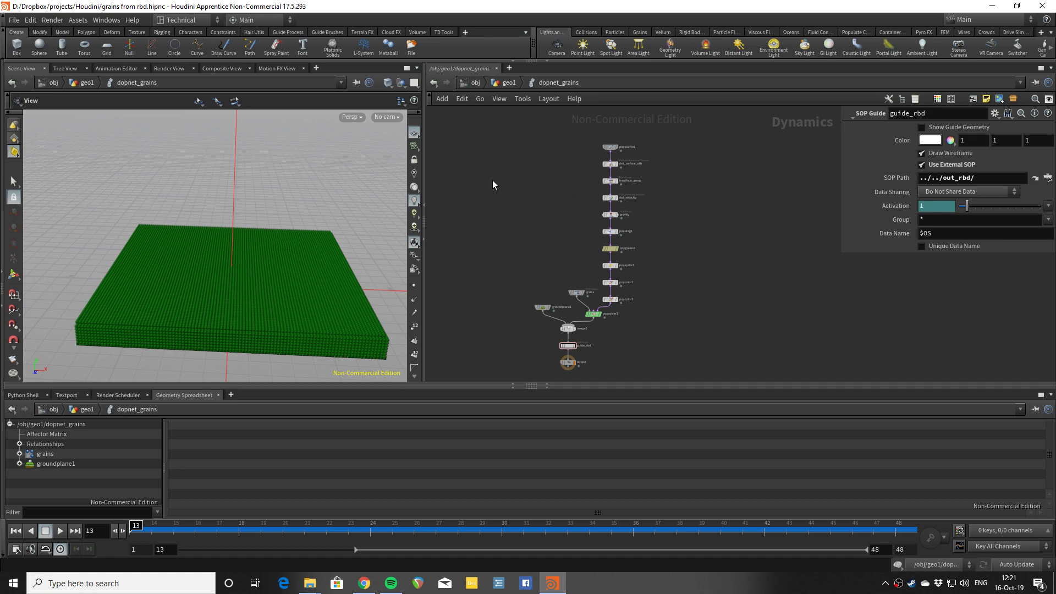
- Play the grain simulation in the viewport and reset it to the start frame
key(Up)
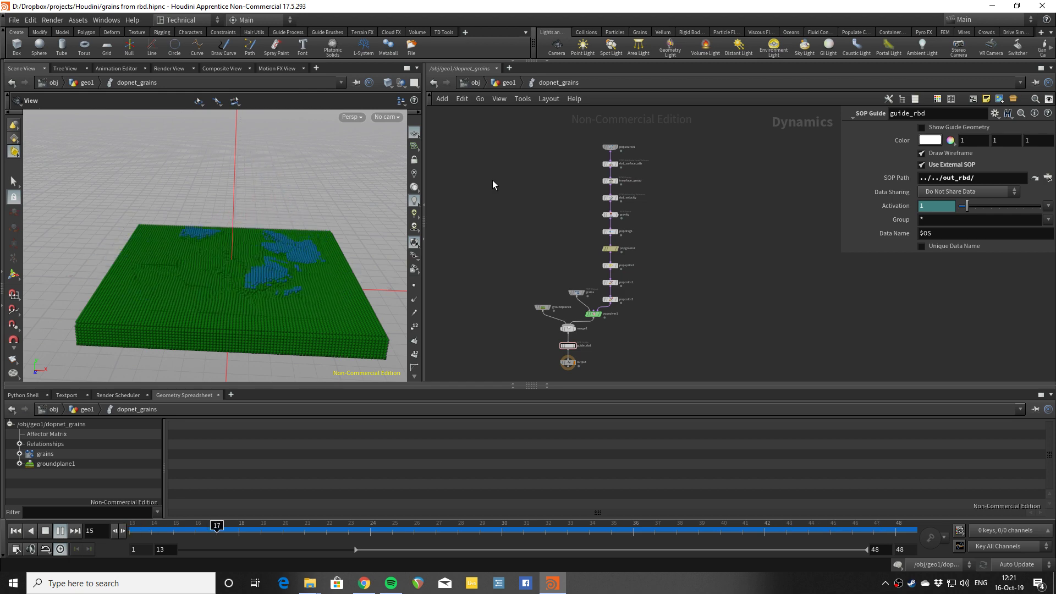
scroll(550, 226, up, 5)
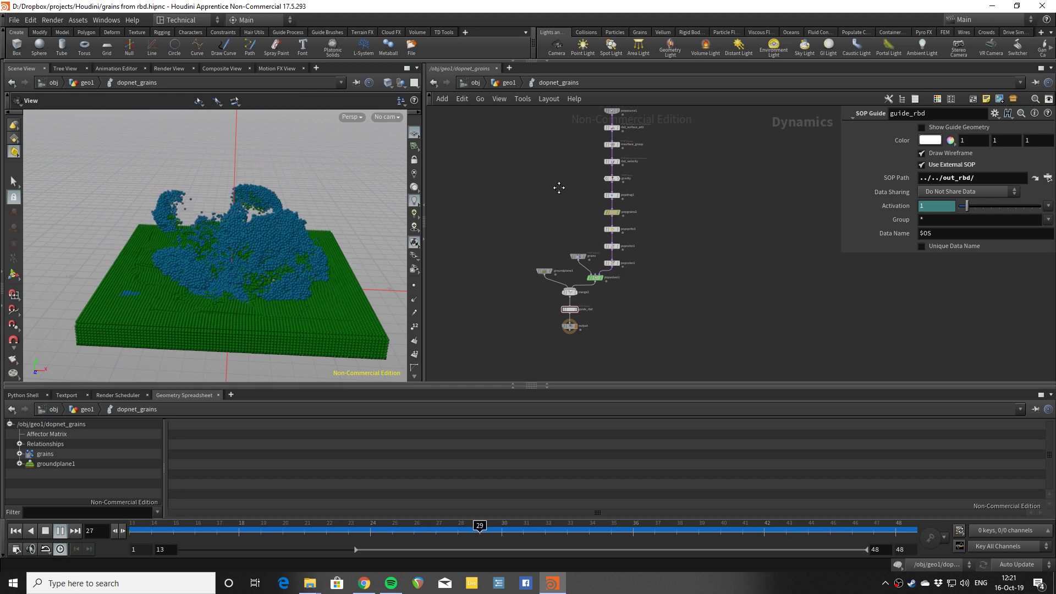
scroll(608, 279, up, 2)
middle_drag(609, 279, 667, 294)
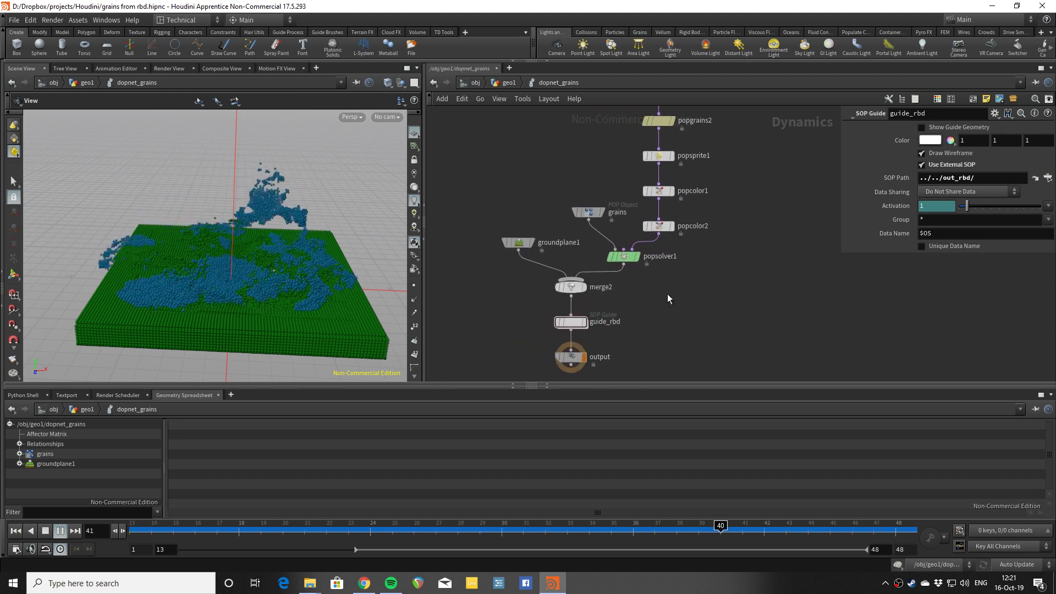
key(ctrl+Up)
- Enable Show Guide Geometry on the guide_rbd node, play the simulation and reset it to the start frame
click(570, 322)
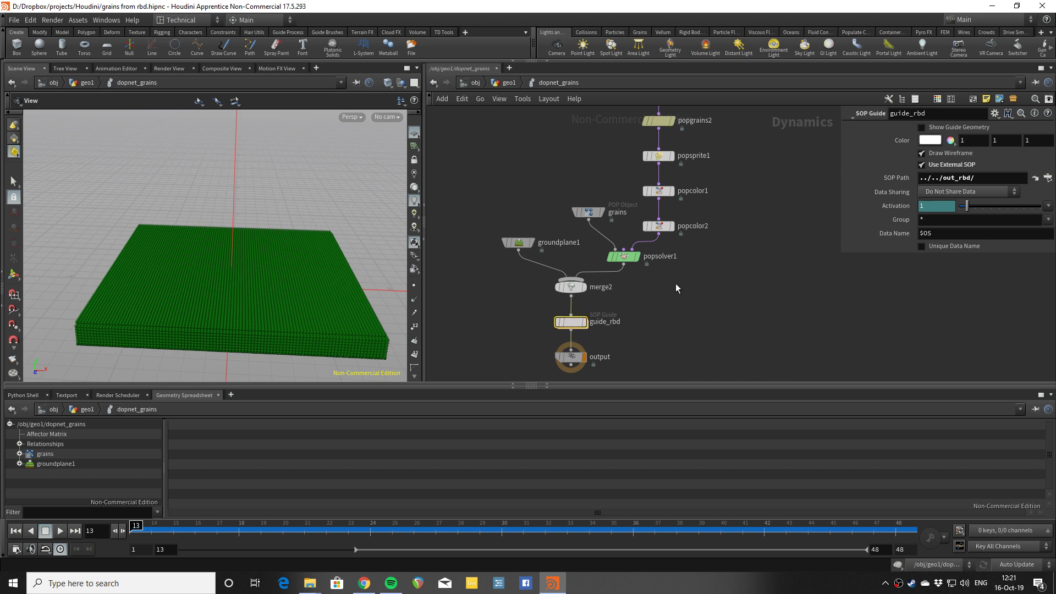
click(922, 127)
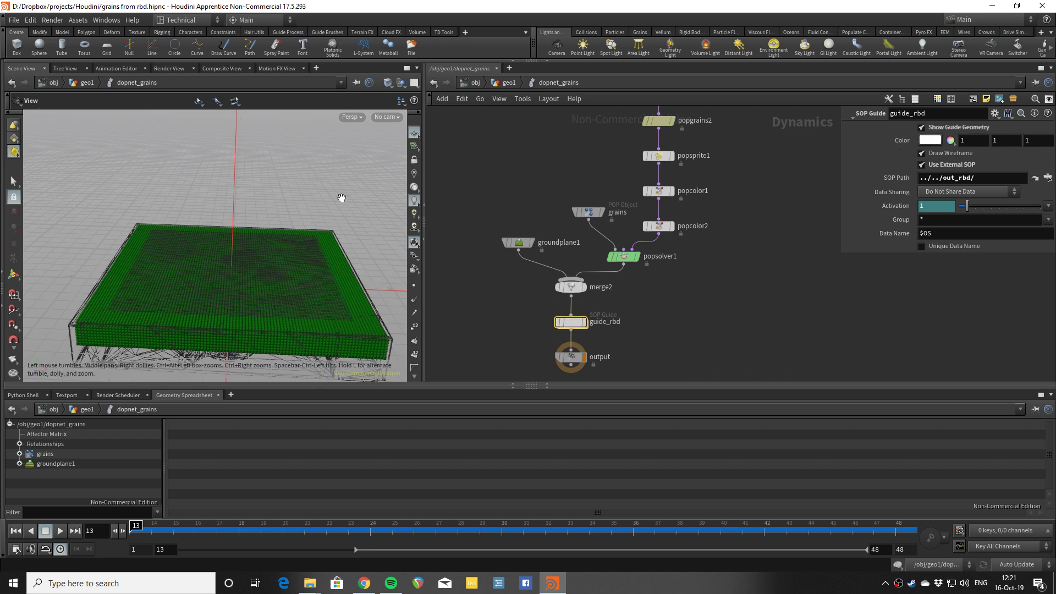
key(Up)
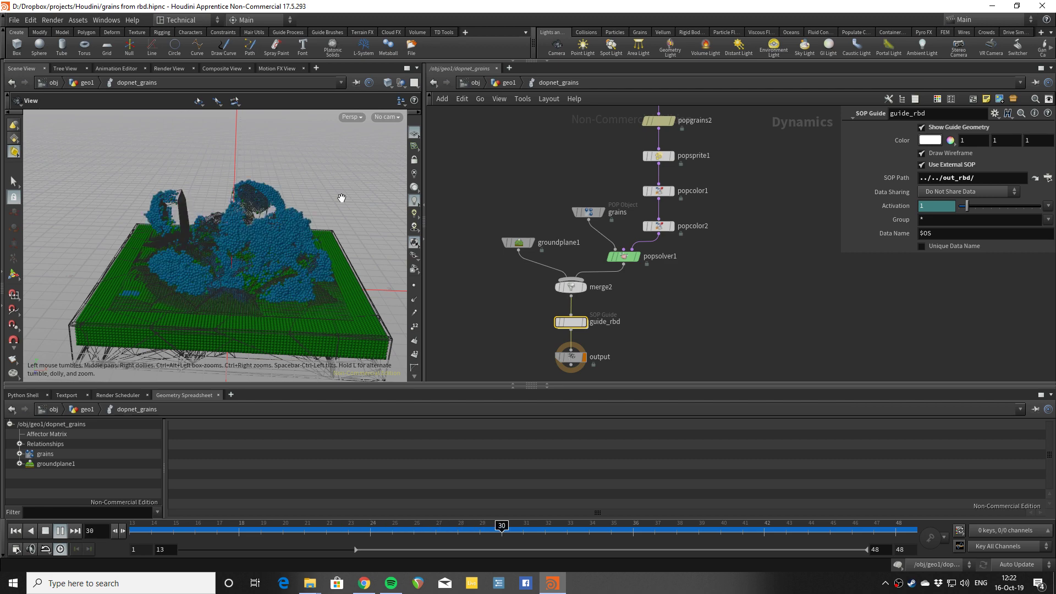
drag(297, 248, 308, 243)
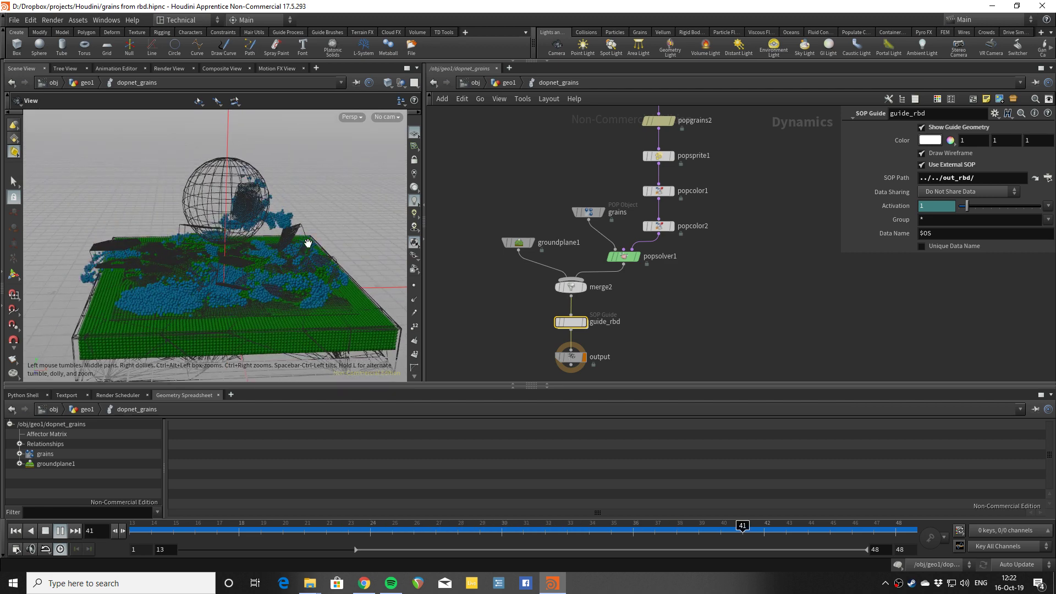
key(ctrl+Up)
- Replay the simulation from the start to compare the grains with the RBD guide wireframe from another angle
key(Up)
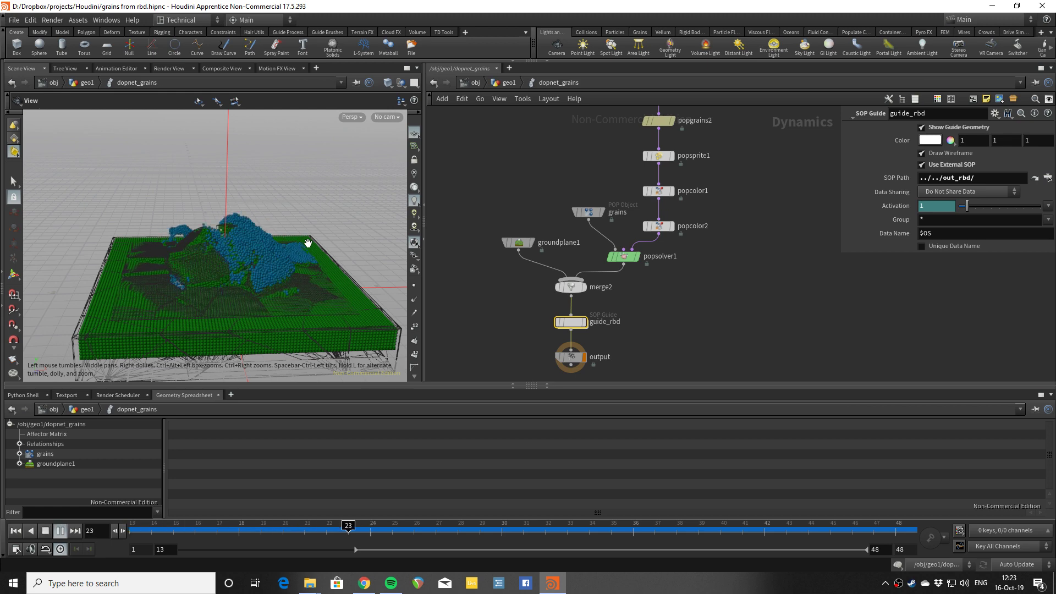
key(ctrl+Up)
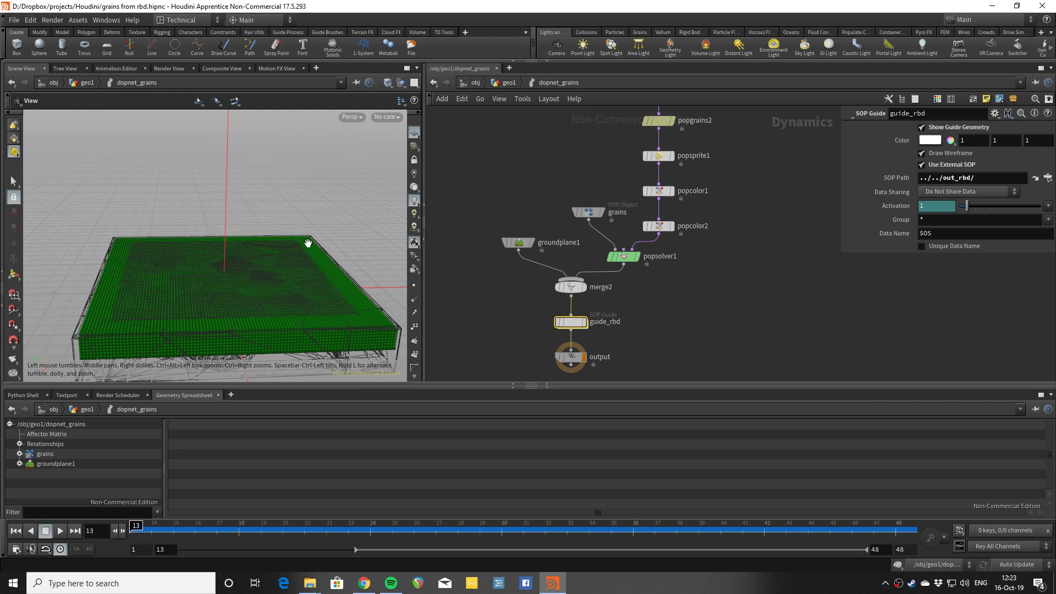
key(Up)
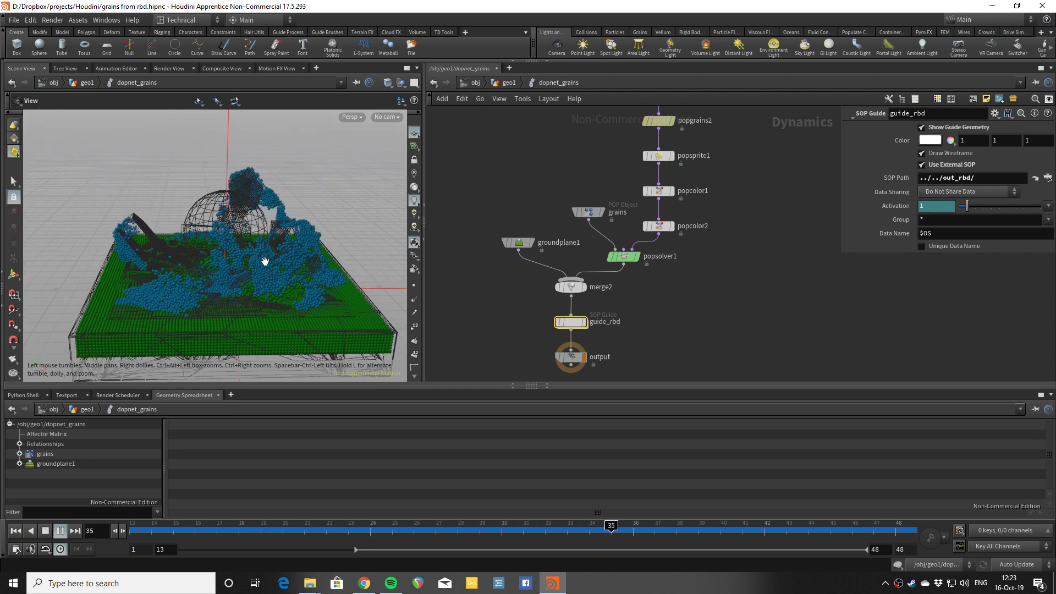
drag(267, 272, 306, 283)
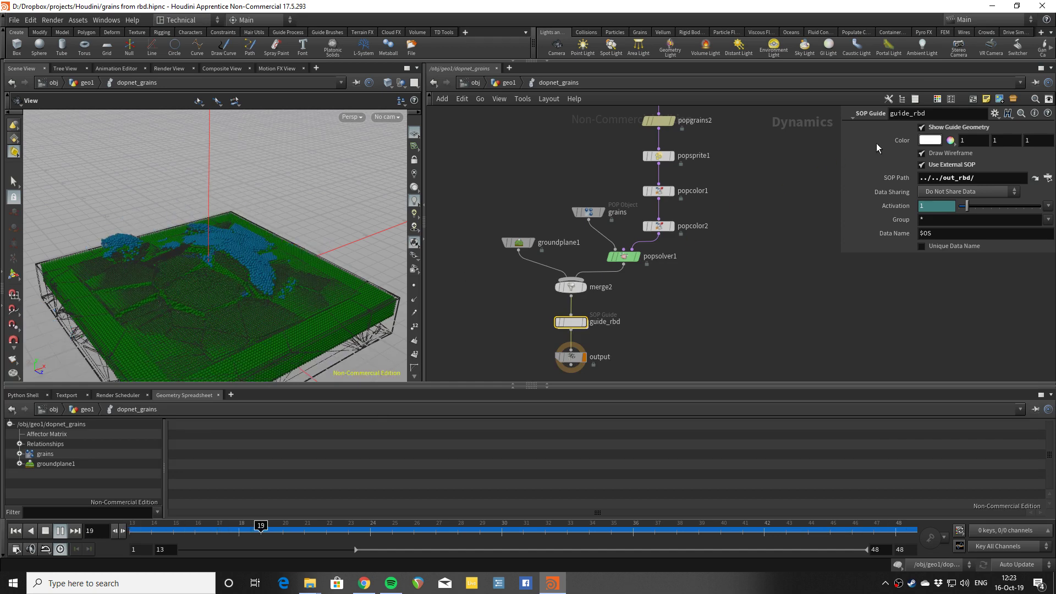
- Disable Show Guide Geometry on guide_rbd, review the grains alone from above, and reset to the start frame
click(921, 128)
drag(271, 263, 253, 264)
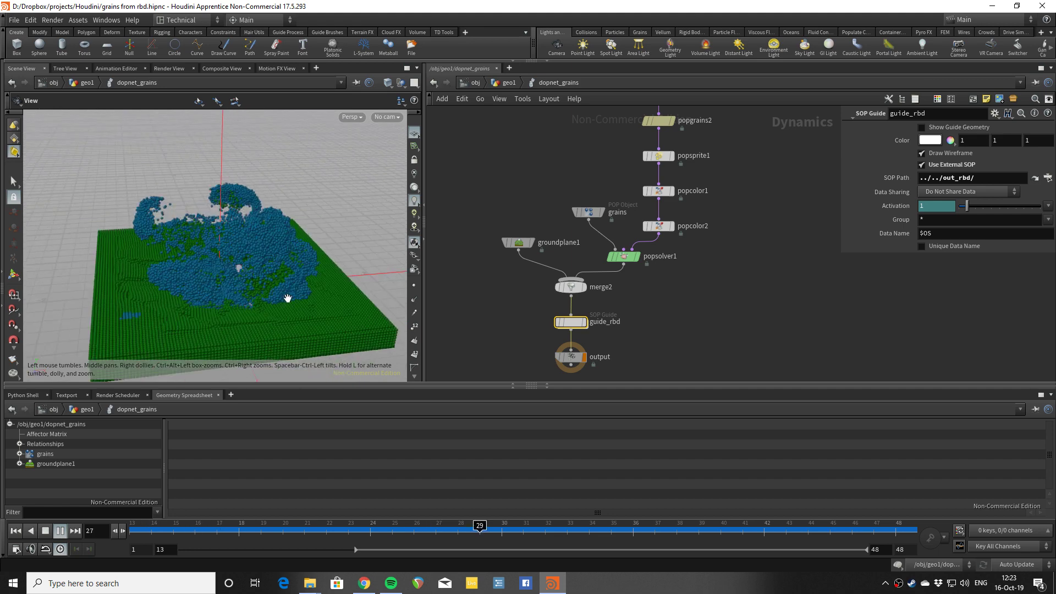
drag(270, 299, 306, 334)
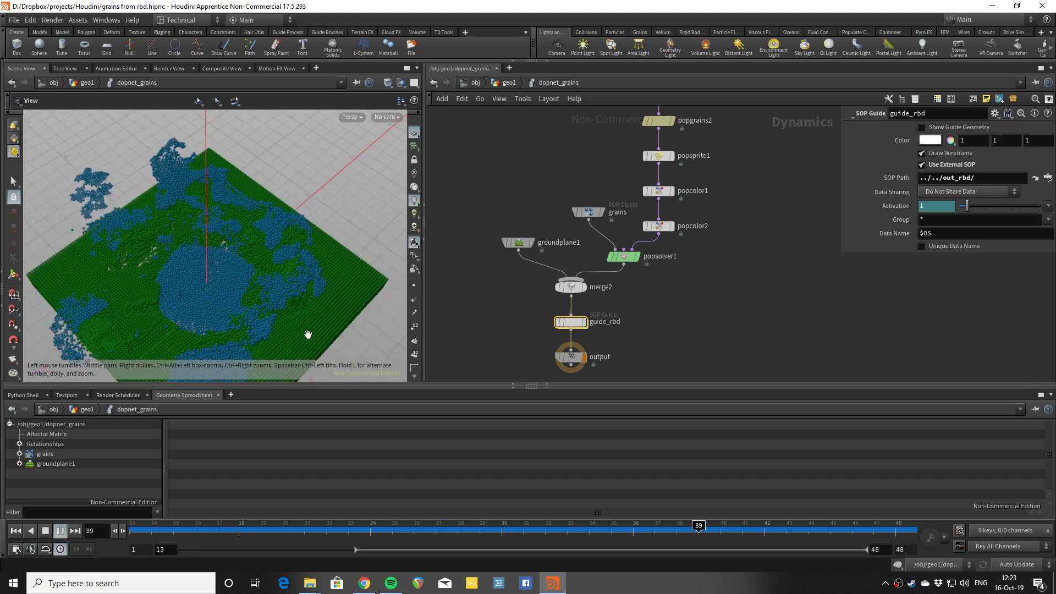
key(ctrl+Up)
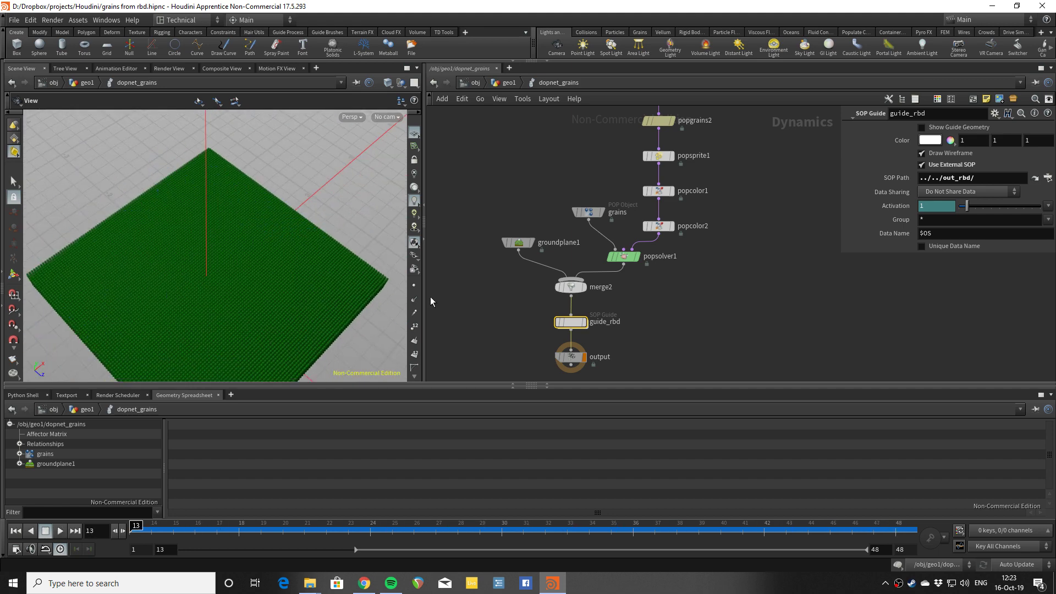
- Enable Show Guide Geometry on guide_rbd and go up to the geo1 network
click(921, 127)
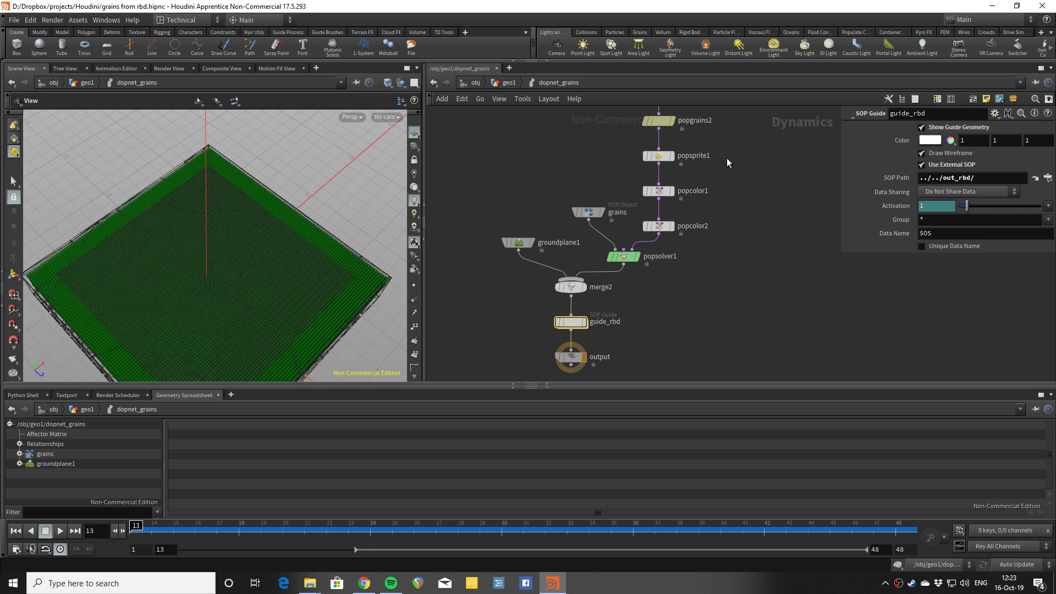
click(507, 83)
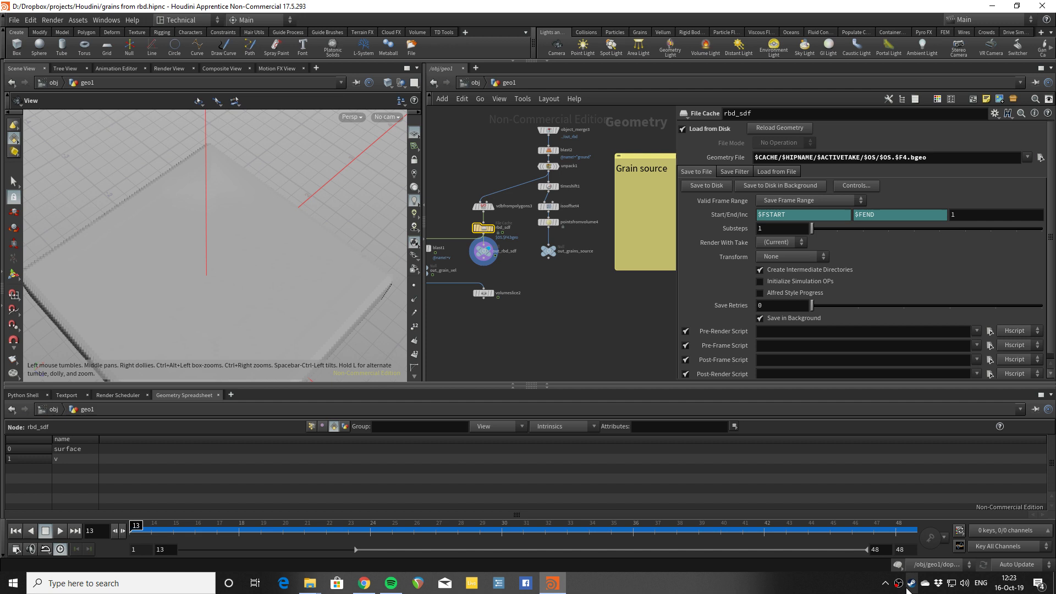
- Set Windows Focus assist to Priority only and return to the Houdini network
click(1026, 585)
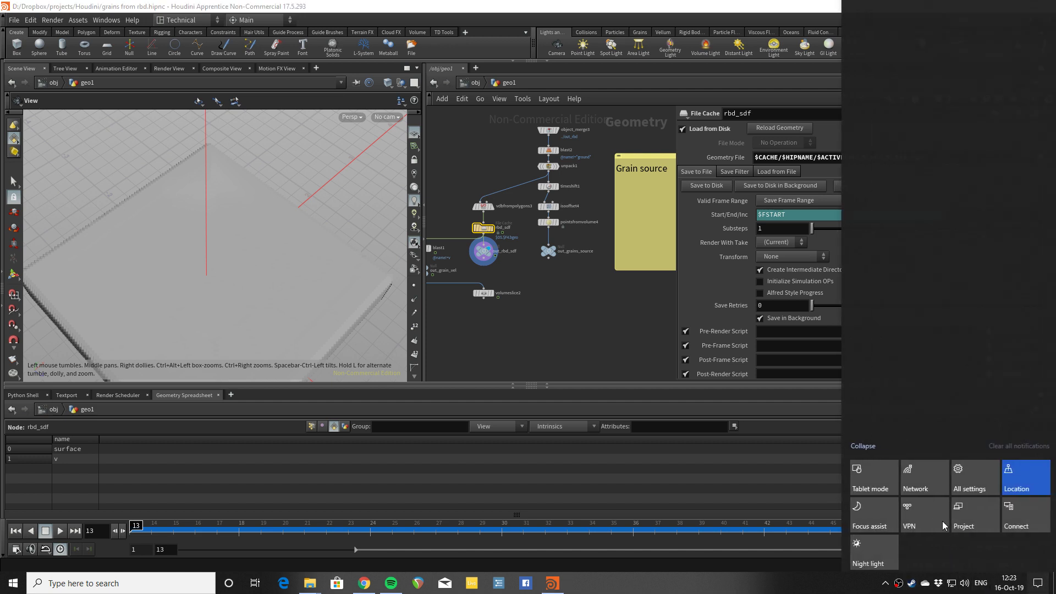
click(876, 522)
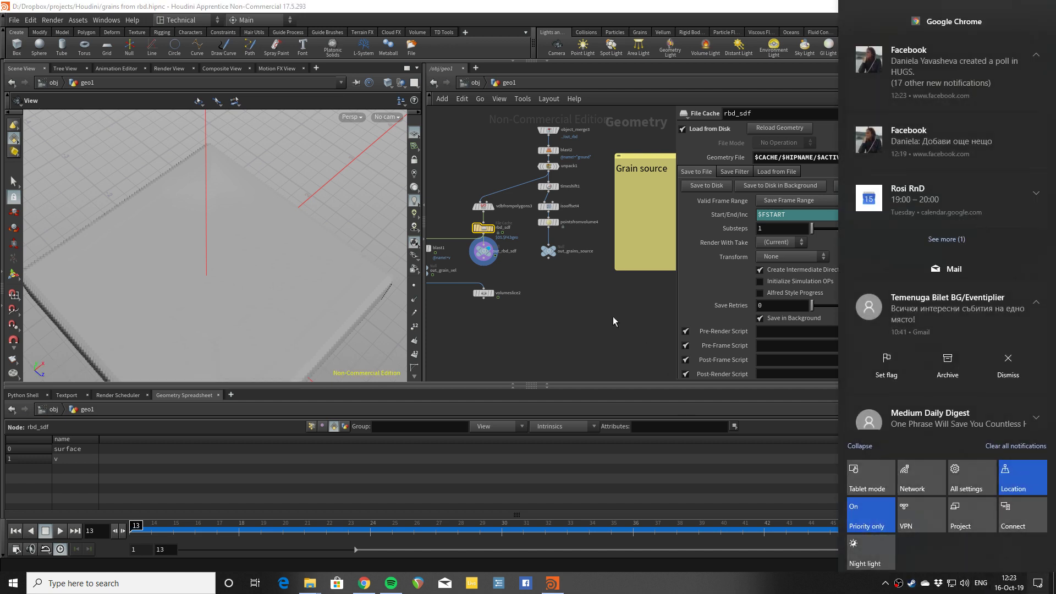
click(542, 282)
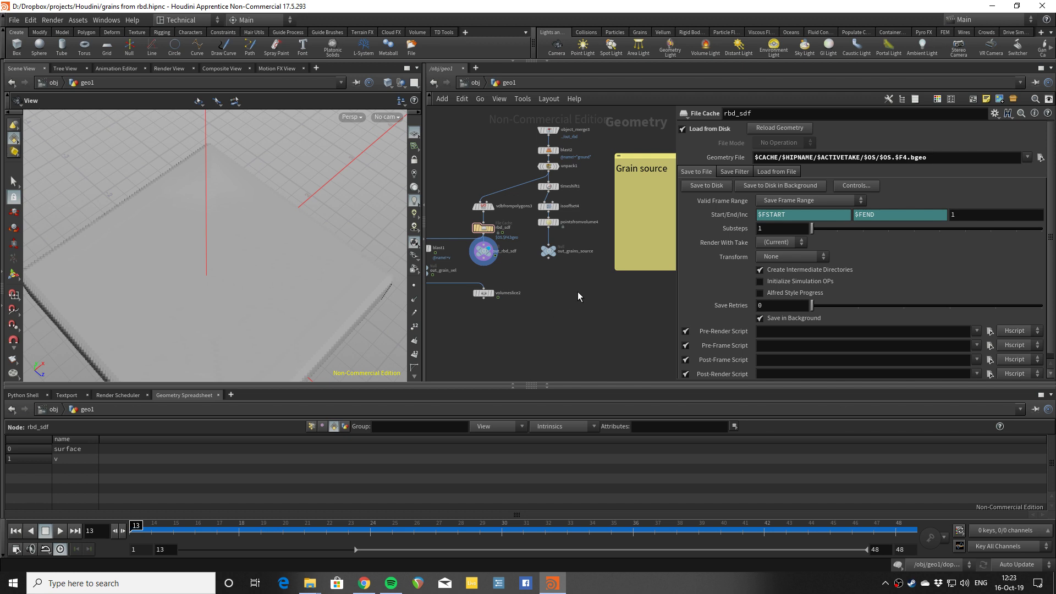
- Display the out_rbd null of the RBD branch and scrub the timeline to frame 25
middle_drag(578, 292, 594, 339)
middle_drag(611, 174, 602, 197)
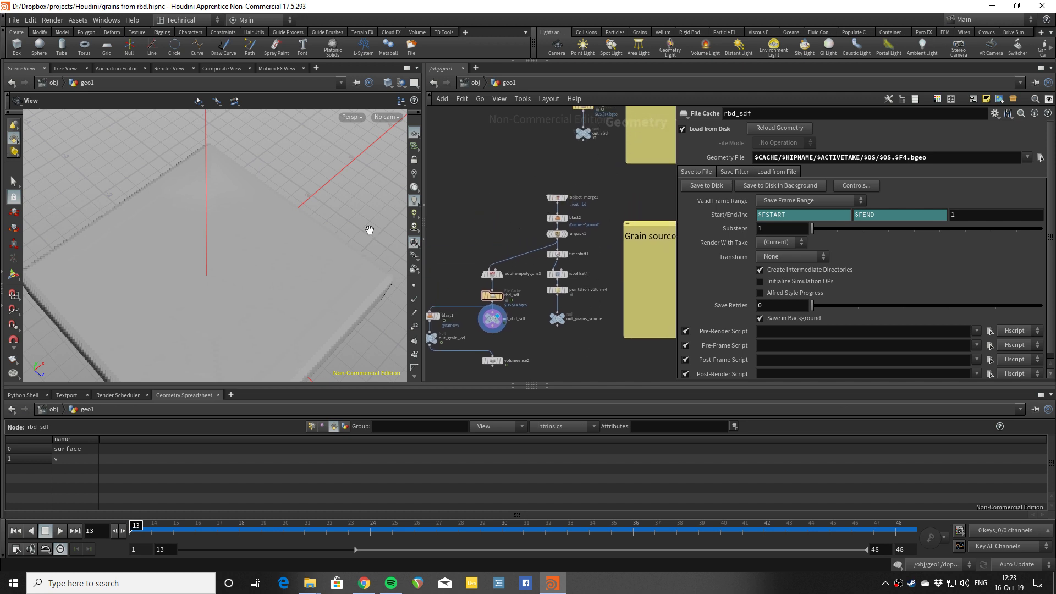
drag(370, 230, 293, 204)
middle_drag(530, 202, 507, 301)
middle_drag(577, 259, 570, 269)
scroll(564, 240, up, 2)
click(565, 242)
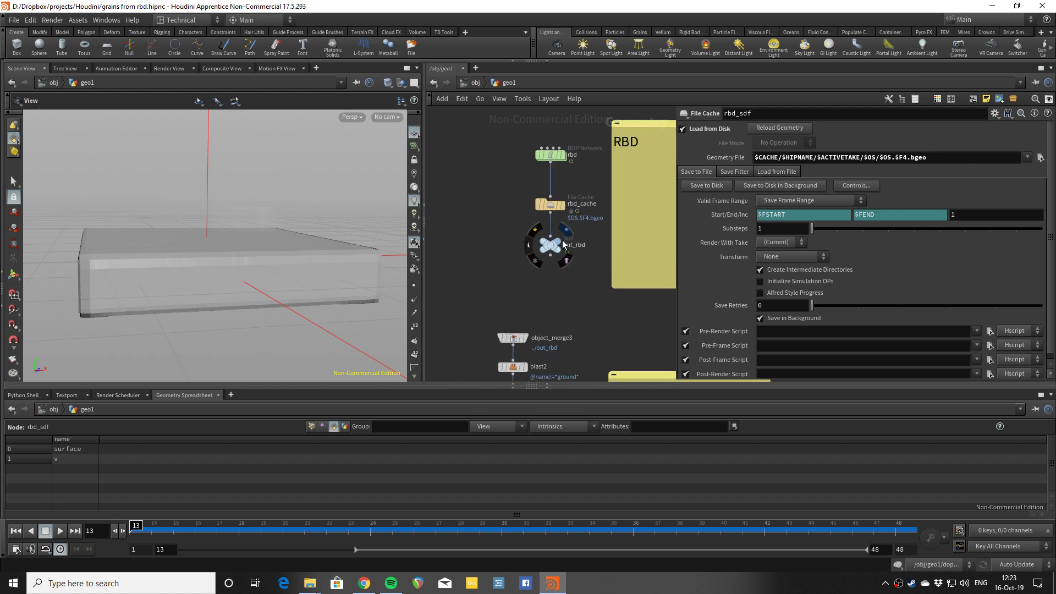
drag(258, 538, 392, 536)
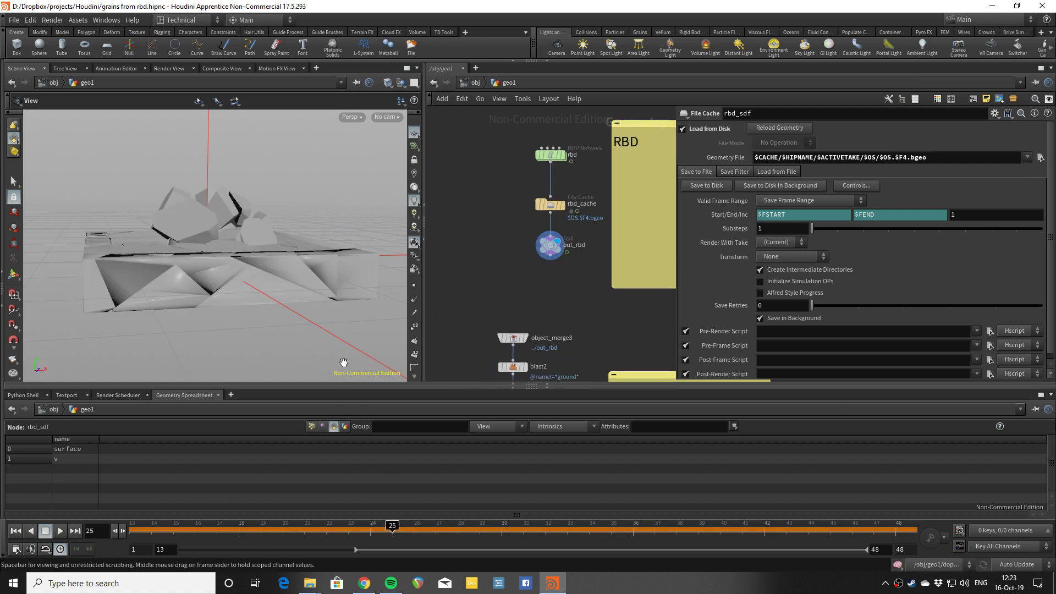
- Display the out_grains_source null and inspect the generated grain points from several angles
middle_drag(476, 297, 525, 196)
middle_drag(513, 276, 532, 203)
scroll(531, 202, down, 1)
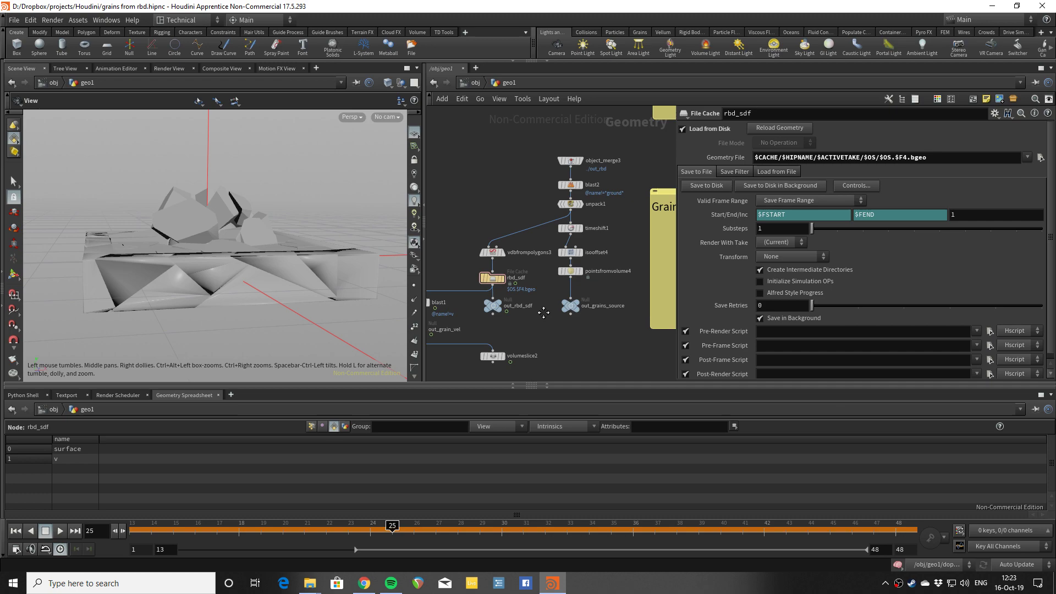
middle_drag(543, 313, 555, 278)
click(590, 272)
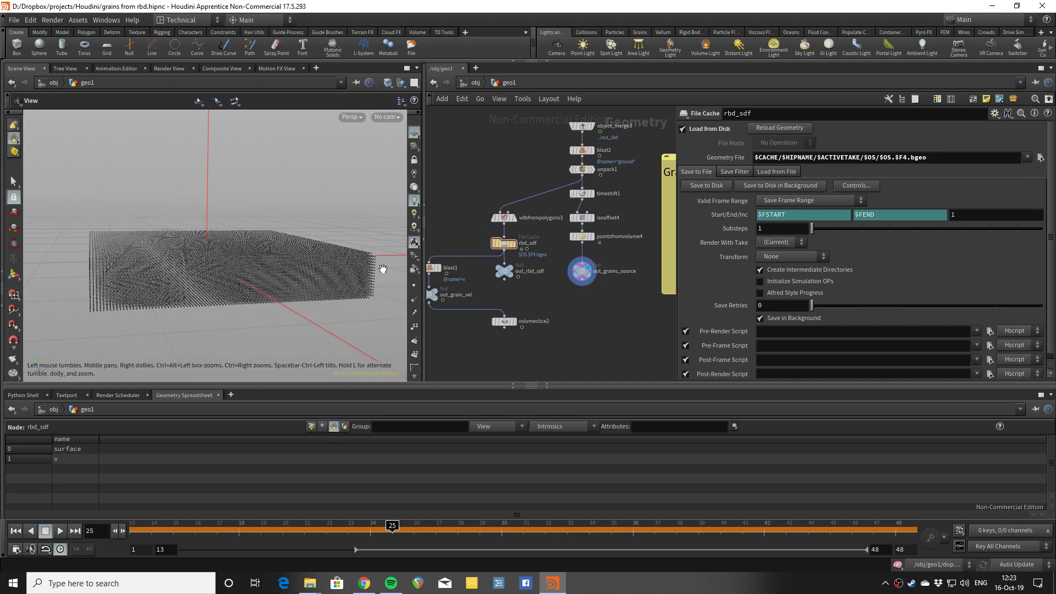
drag(377, 266, 157, 217)
scroll(240, 237, up, 3)
scroll(242, 237, down, 3)
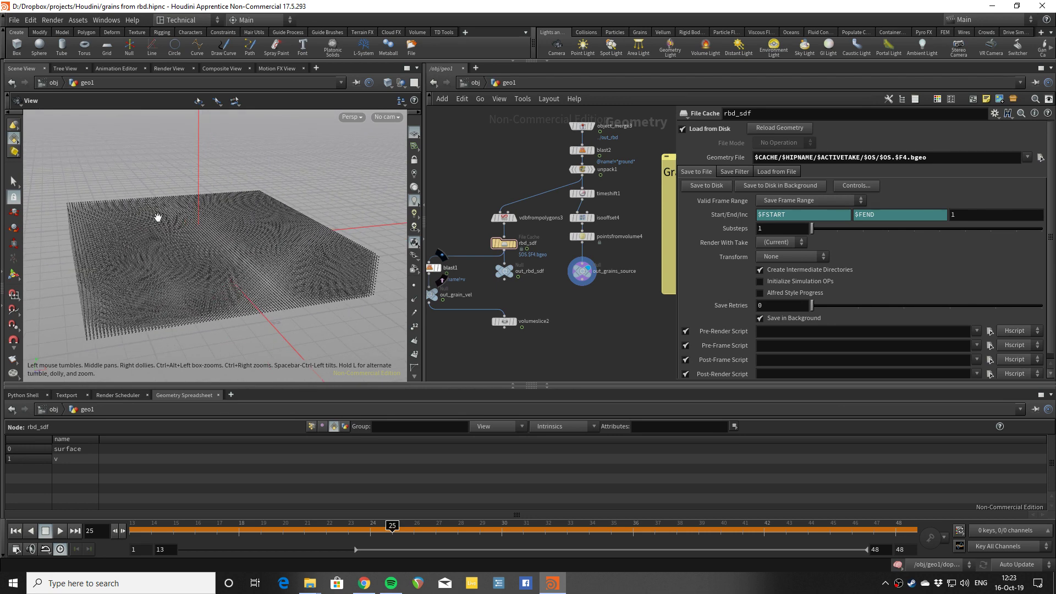
- Display the out_rbd_sdf null and inspect the RBD volume in the viewport
scroll(572, 299, up, 2)
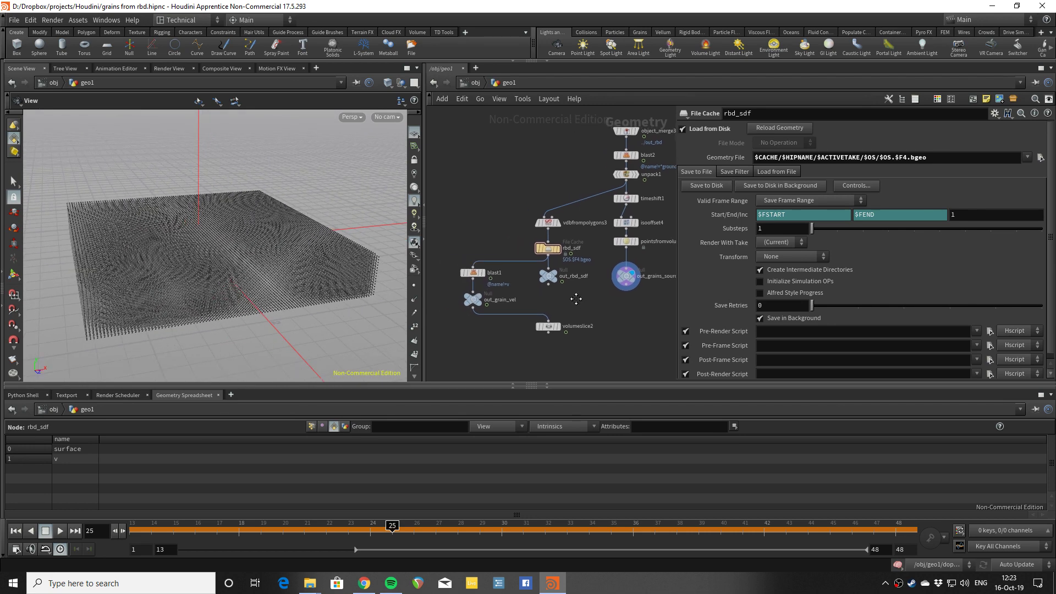
scroll(586, 286, up, 2)
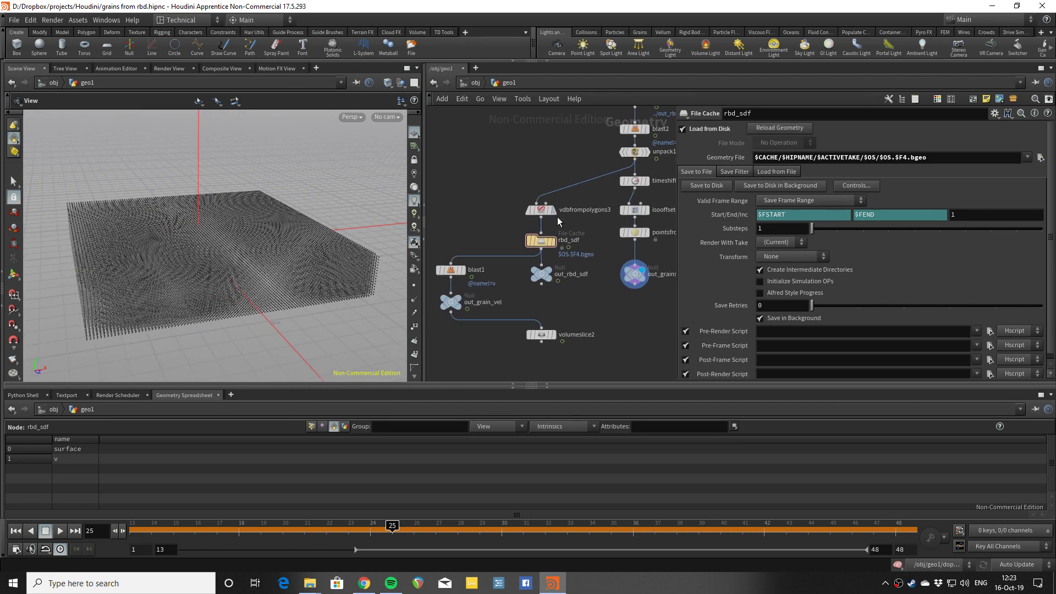
click(550, 272)
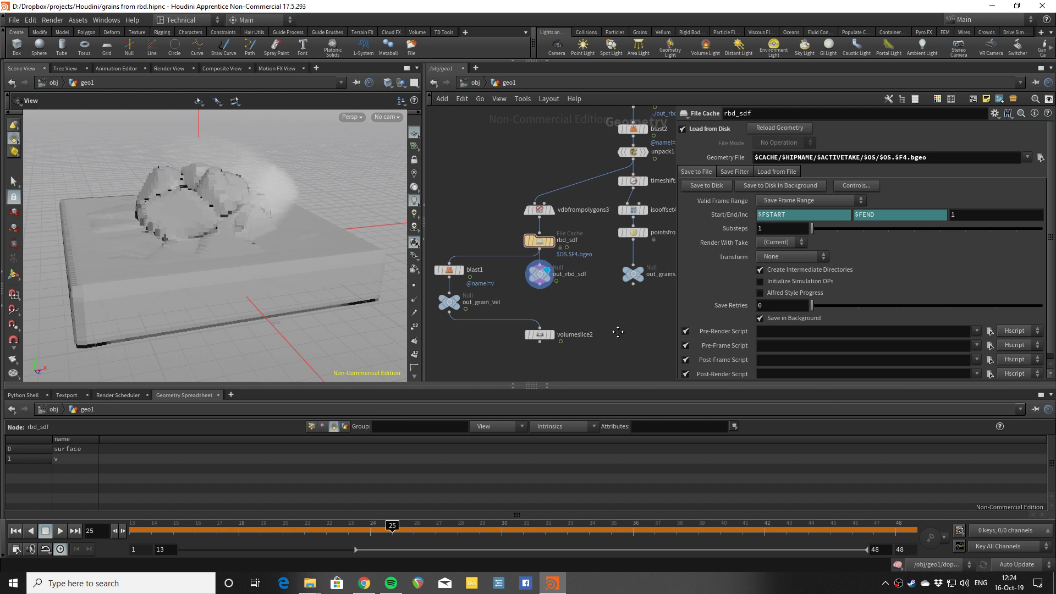
scroll(490, 249, down, 5)
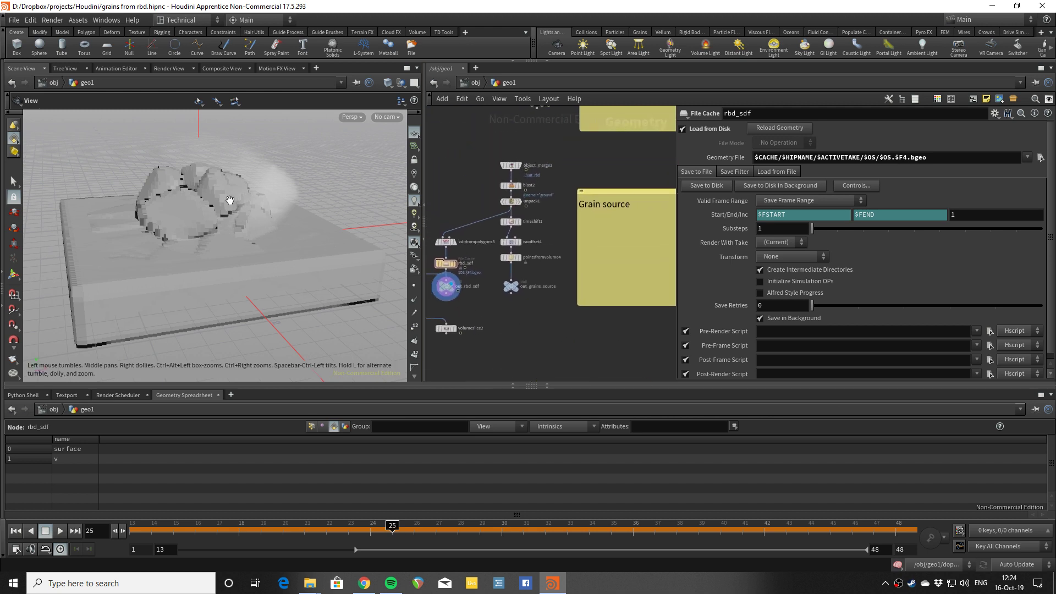
drag(179, 199, 183, 214)
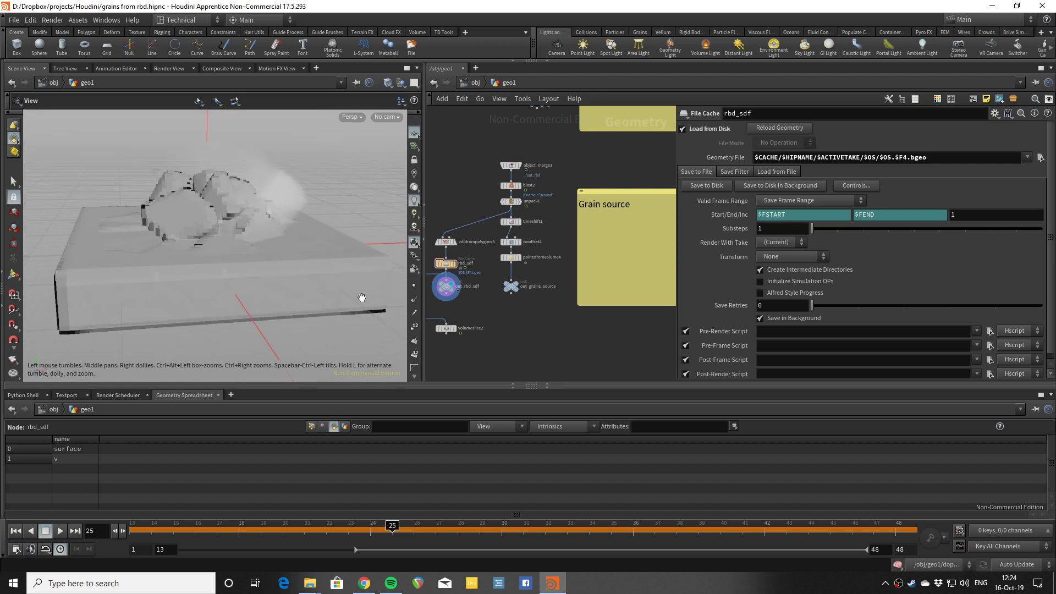
- Display the object_merge3 node that brings the out_rbd geometry into the grain source branch
scroll(535, 311, up, 4)
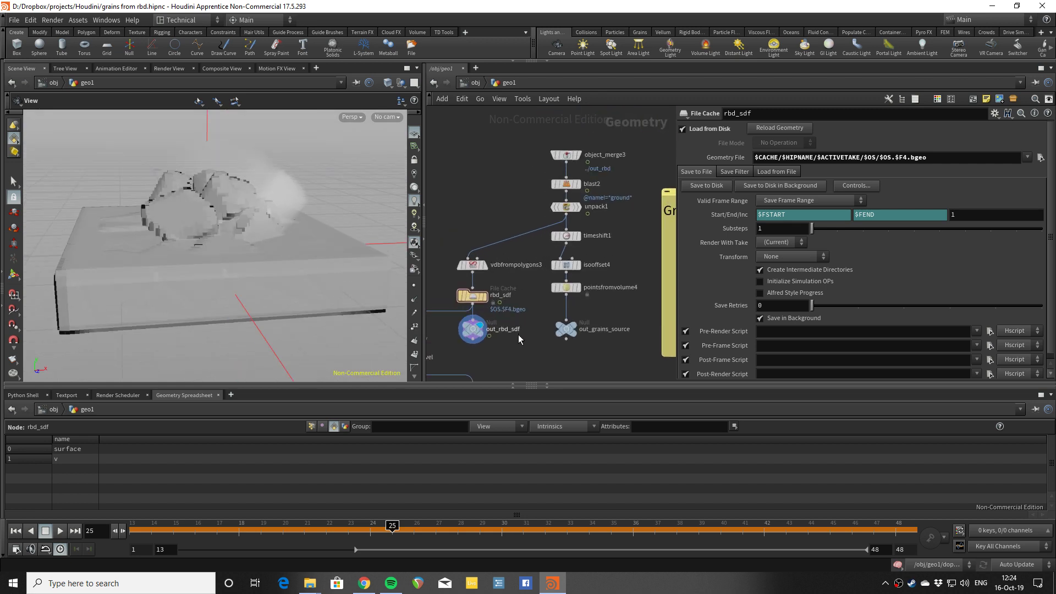
scroll(521, 281, down, 3)
middle_drag(543, 314, 581, 335)
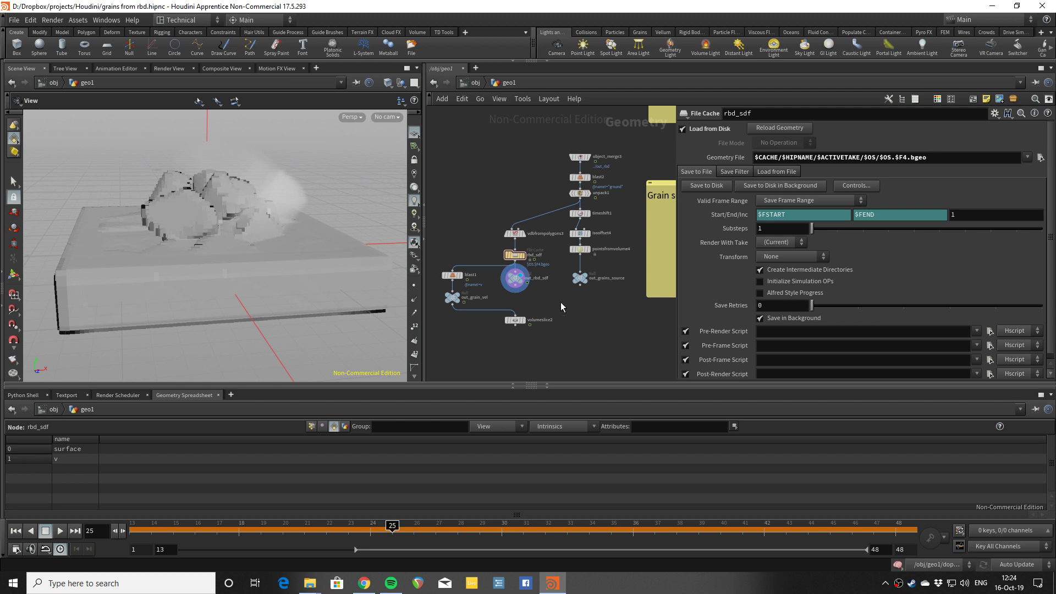
scroll(560, 302, up, 3)
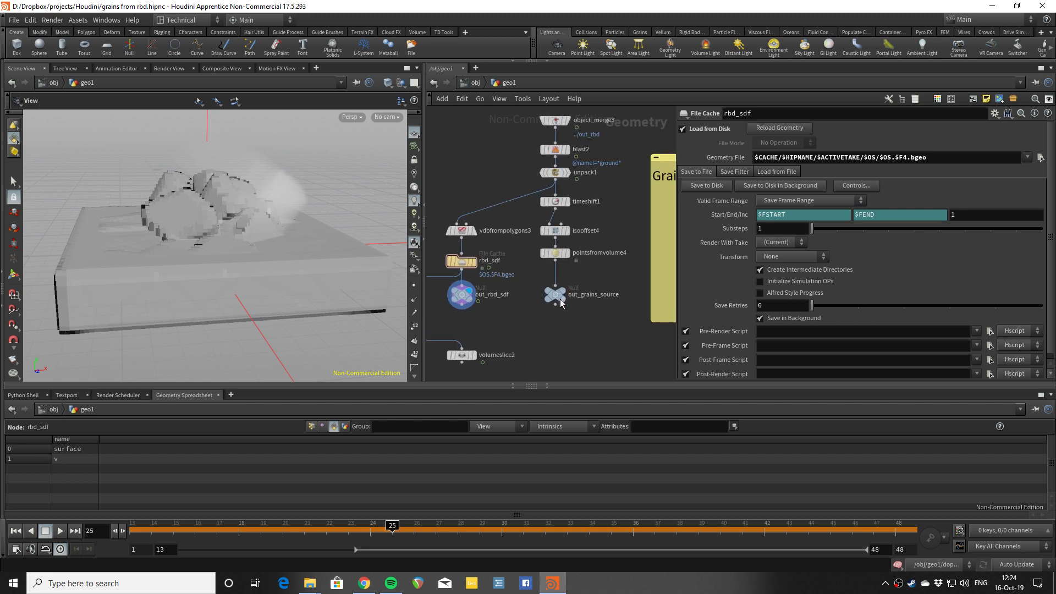
mouse_move(532, 315)
middle_drag(532, 315, 536, 337)
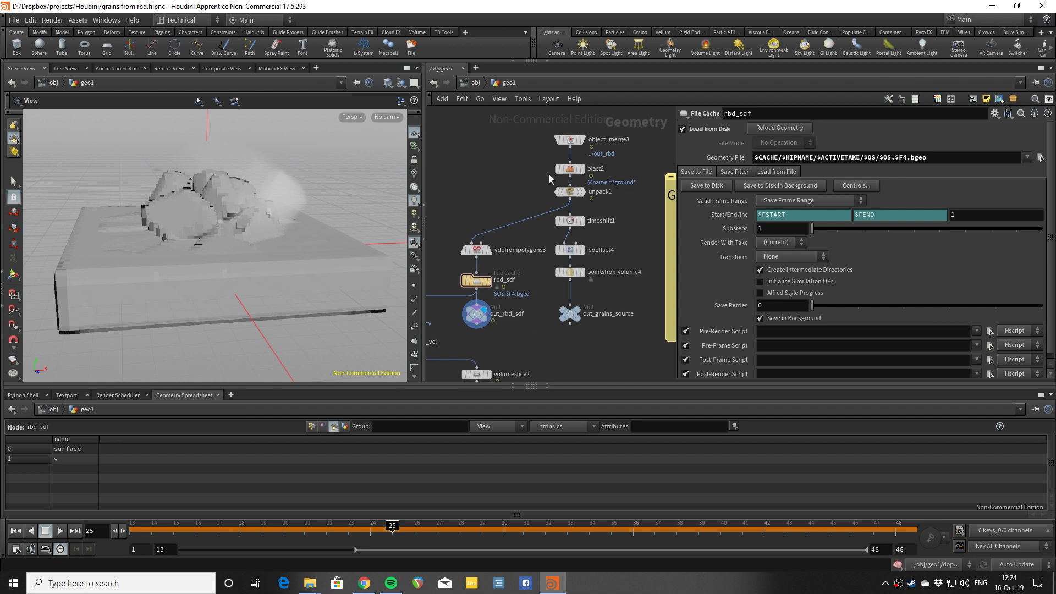
click(583, 139)
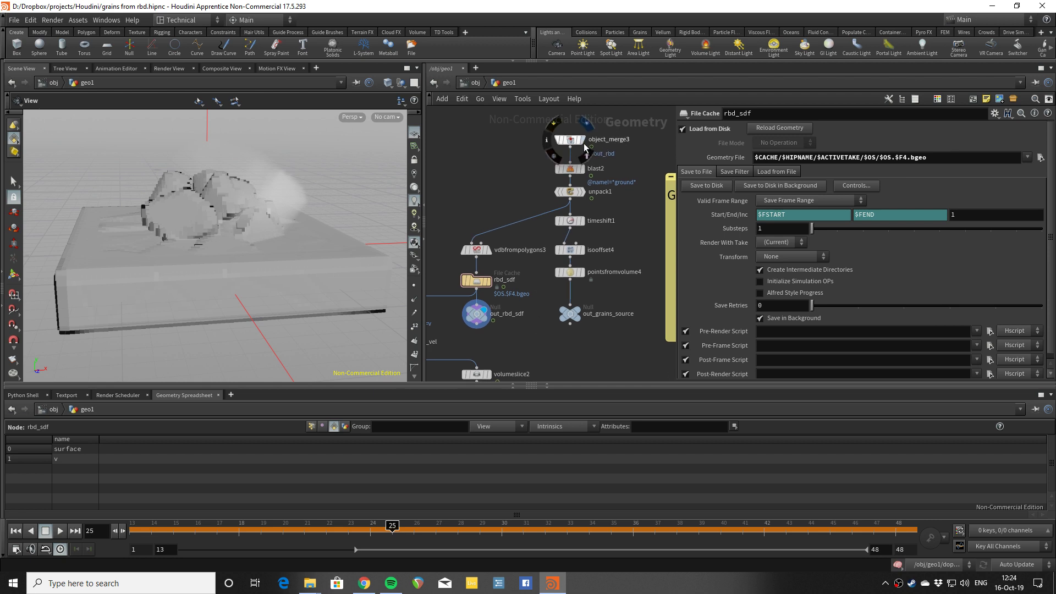
scroll(599, 164, up, 2)
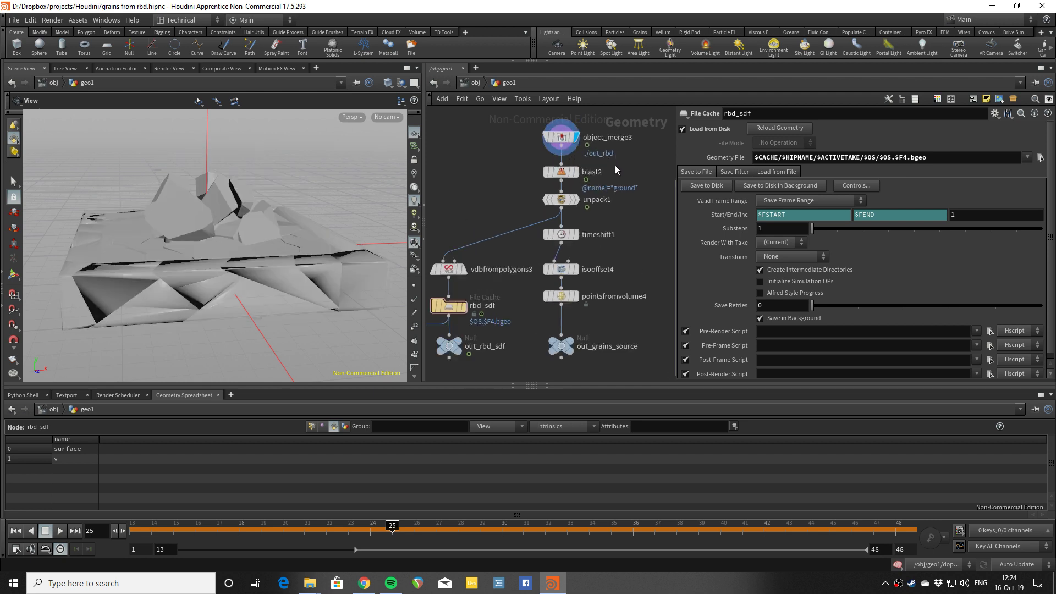
- Display blast2, followed by unpack1, and inspect the unpacked fracture pieces in the viewport
click(576, 172)
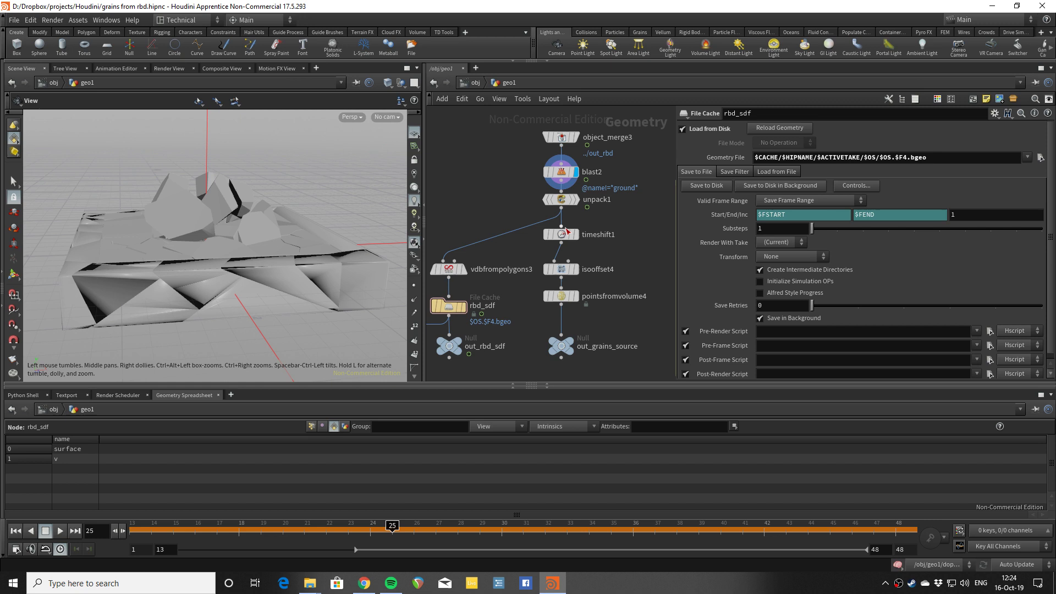
mouse_move(581, 204)
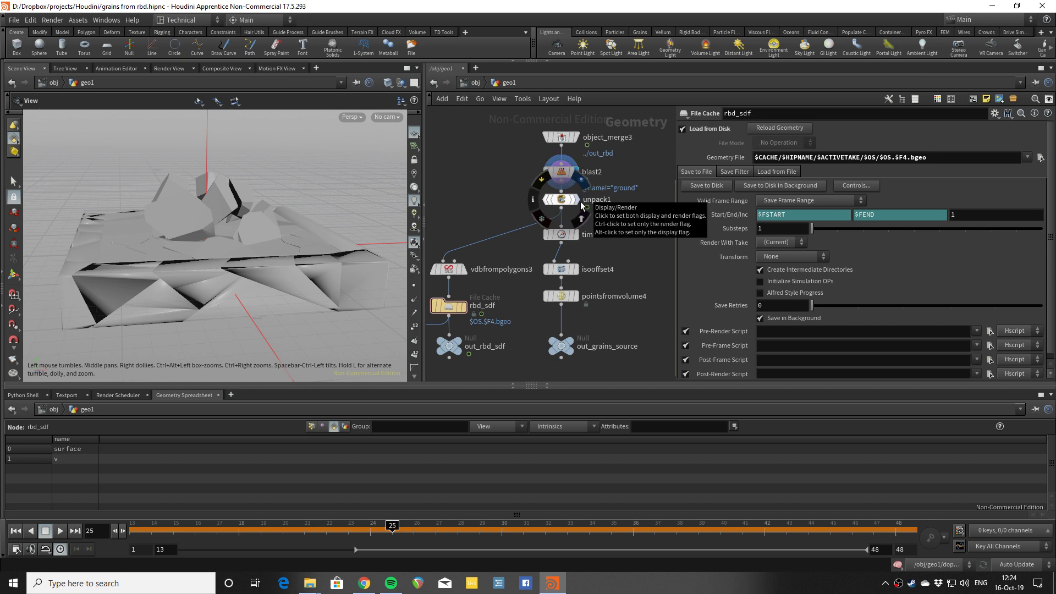
click(581, 205)
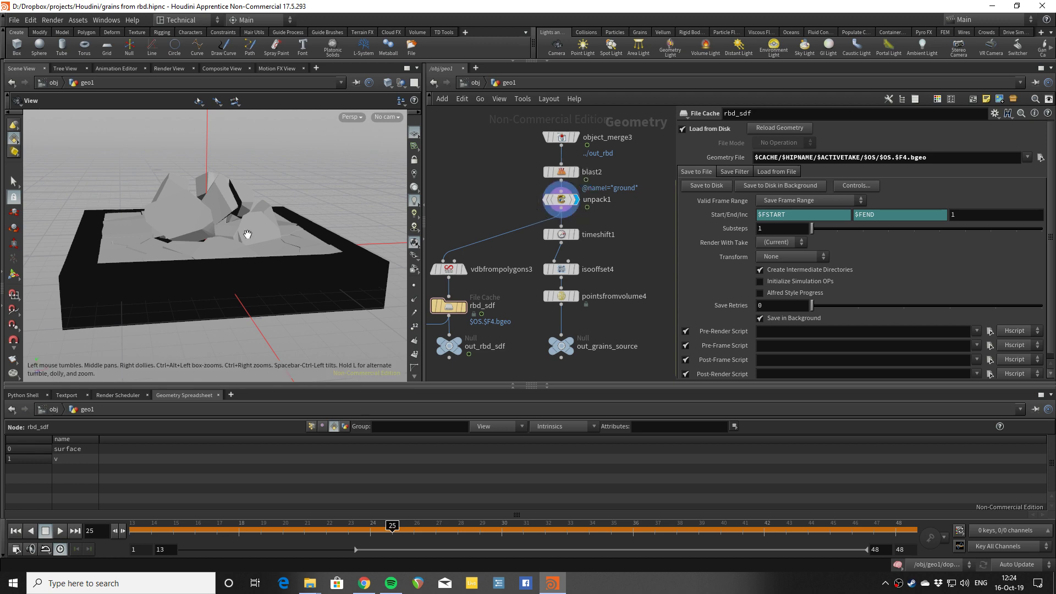
mouse_move(246, 235)
mouse_down()
mouse_move(247, 259)
mouse_move(248, 238)
mouse_up()
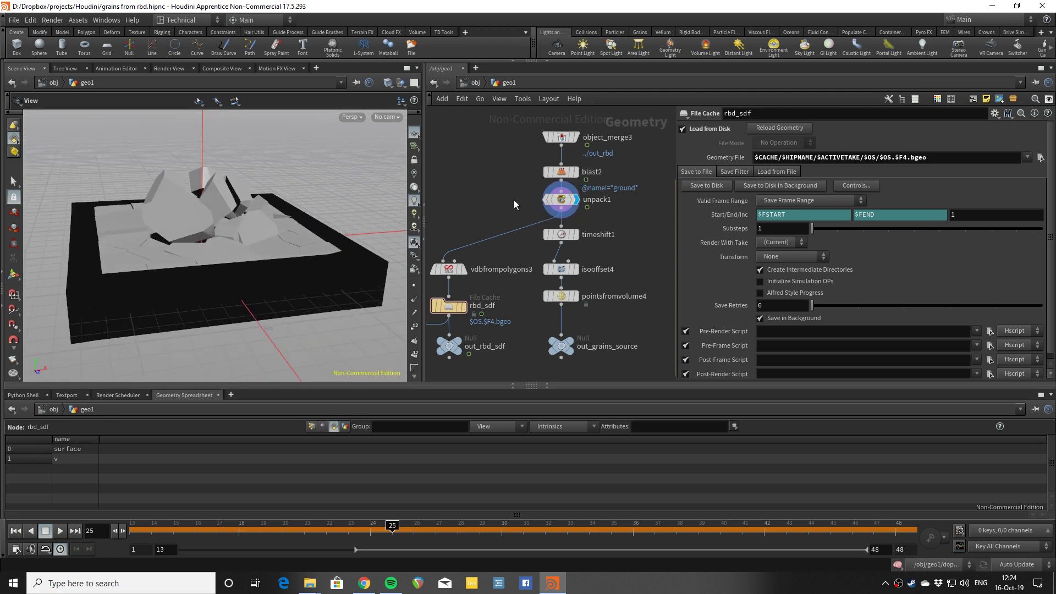
- Display the out_grains_source points and show the parameters of the isooffset4 node
middle_drag(531, 201, 547, 162)
middle_drag(497, 252, 505, 205)
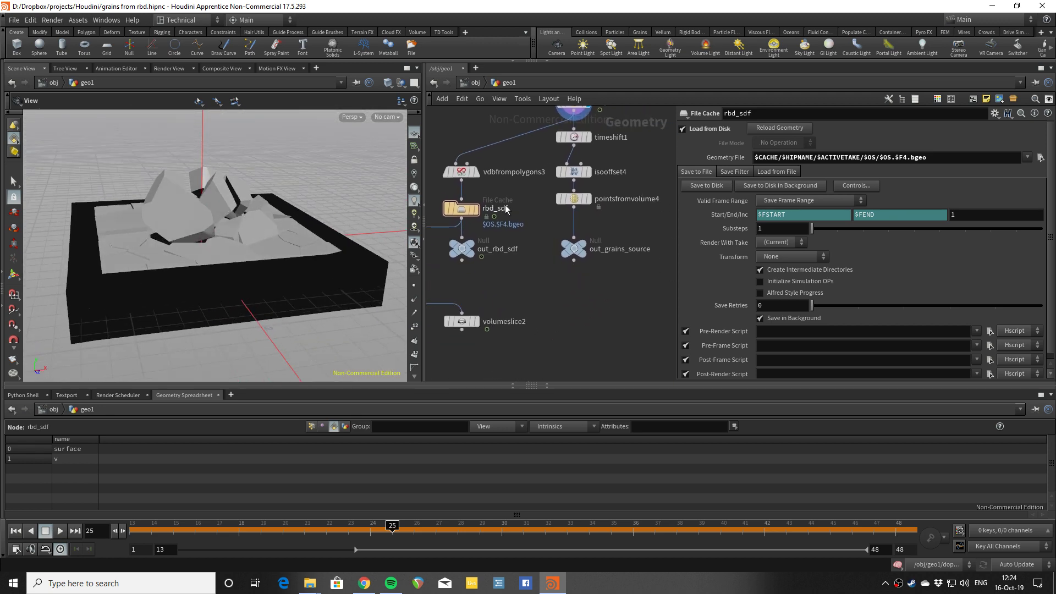
click(583, 246)
scroll(587, 231, up, 2)
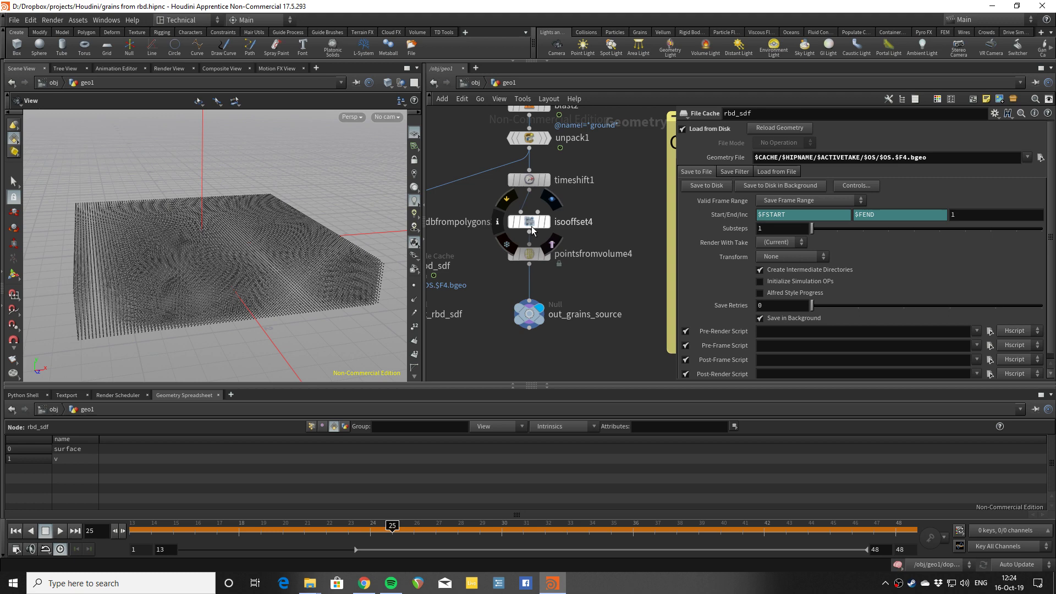
click(531, 224)
mouse_move(538, 319)
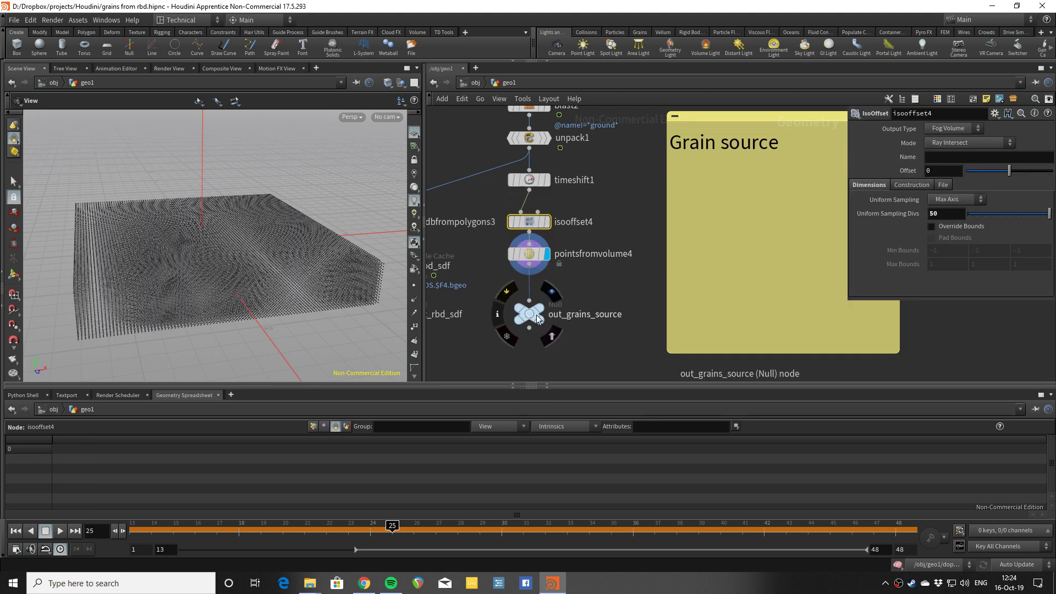
scroll(538, 319, down, 4)
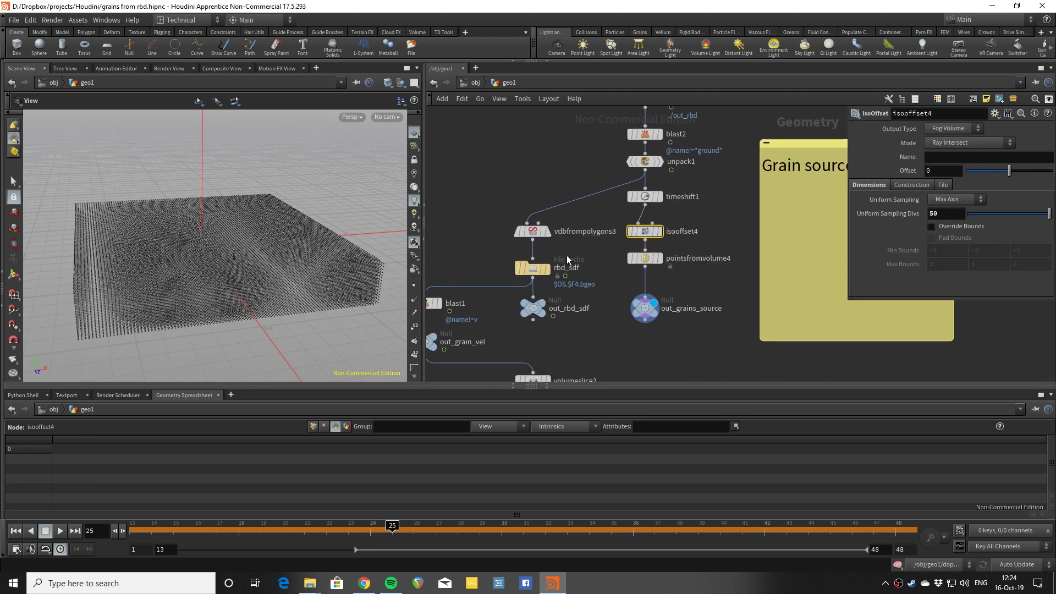
- Display the vdbfrompolygons3 node and inspect its volume in the viewport
middle_drag(566, 260, 621, 236)
scroll(621, 305, up, 2)
middle_drag(621, 304, 634, 285)
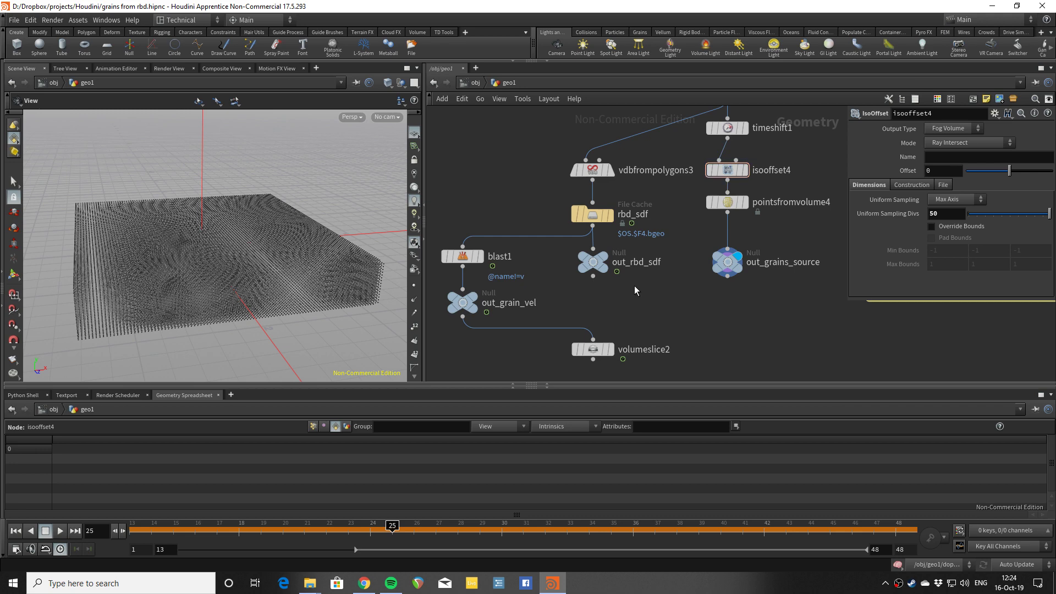
click(613, 175)
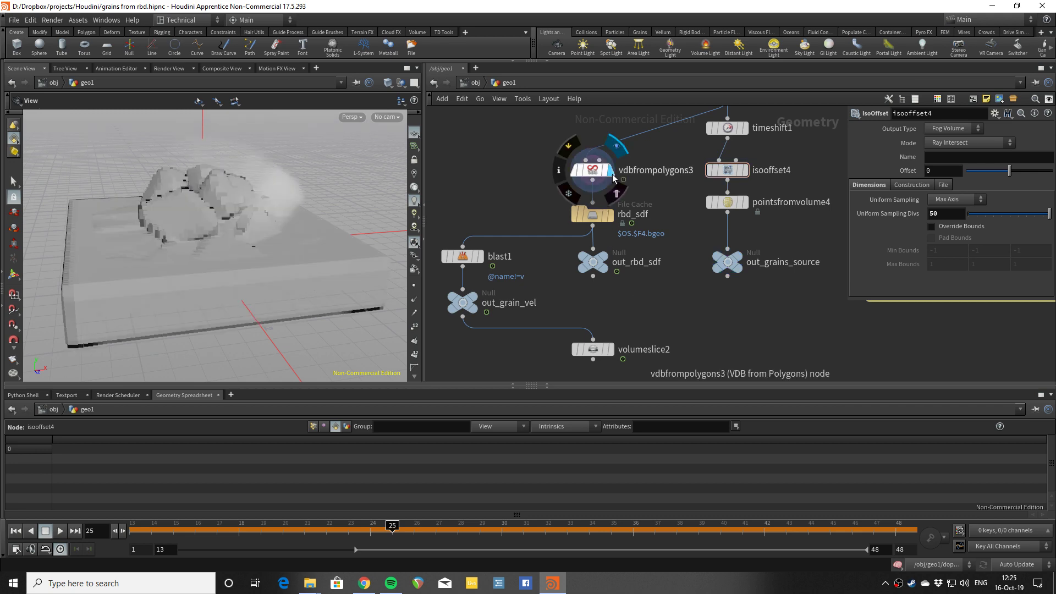
mouse_move(247, 185)
mouse_down()
mouse_move(236, 266)
mouse_move(236, 194)
mouse_up()
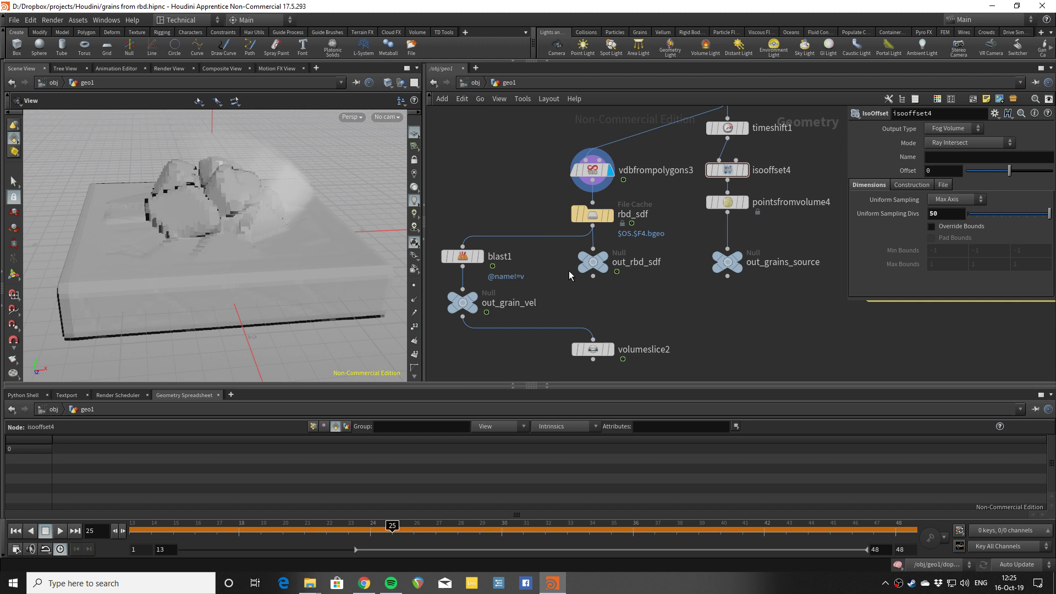
- Select vdbfrompolygons3 and examine its voxel size, distance VDB and surface attribute parameters
mouse_move(612, 265)
click(592, 170)
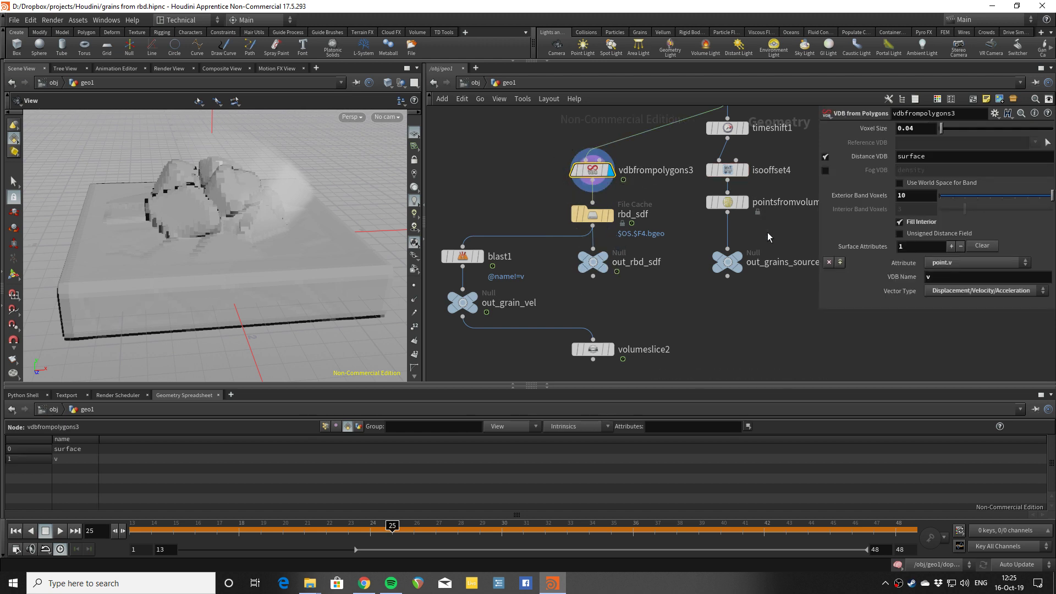
middle_drag(614, 292, 605, 290)
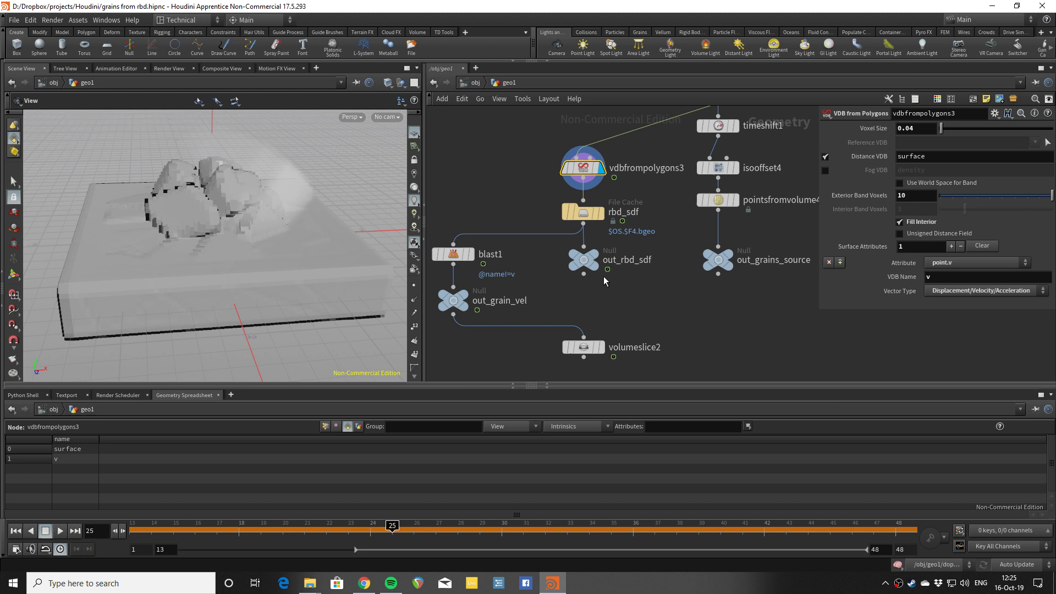
- Select the out_grain_vel null and display its velocity volume in the viewport
middle_drag(527, 277, 549, 249)
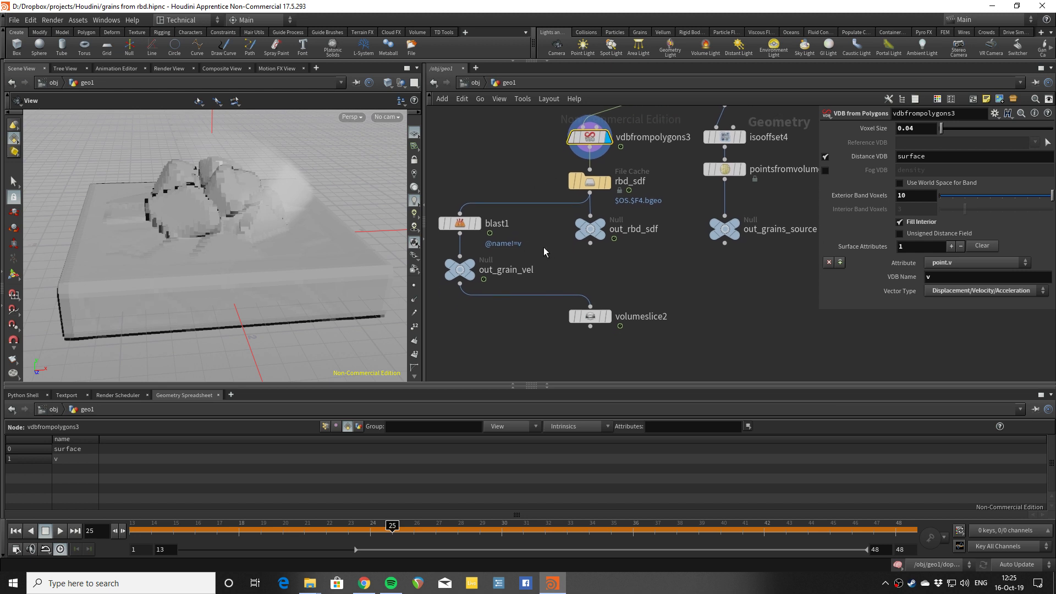
mouse_move(472, 231)
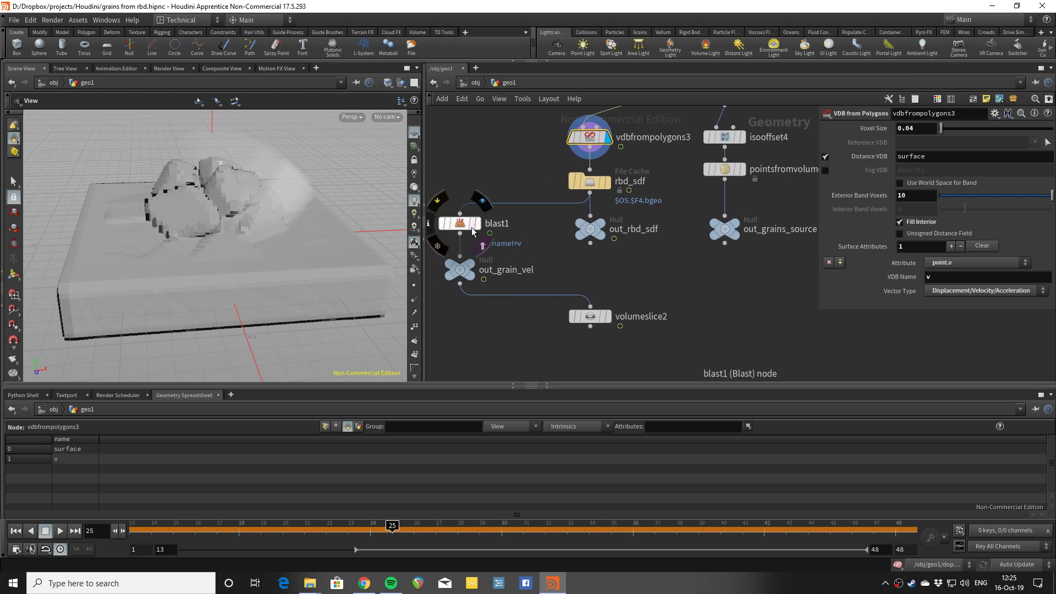
click(464, 275)
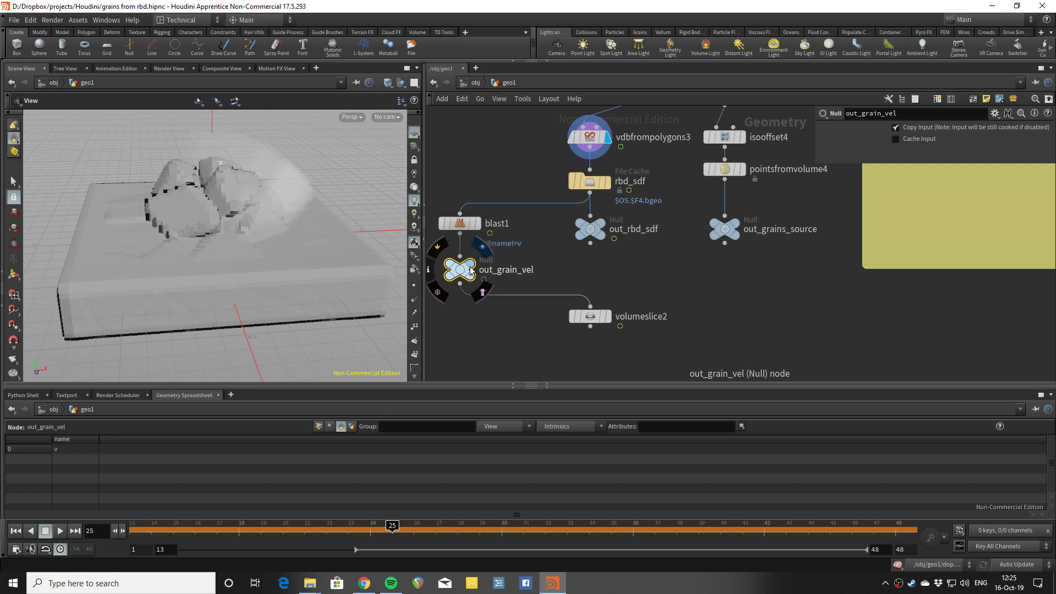
middle_drag(478, 276, 474, 300)
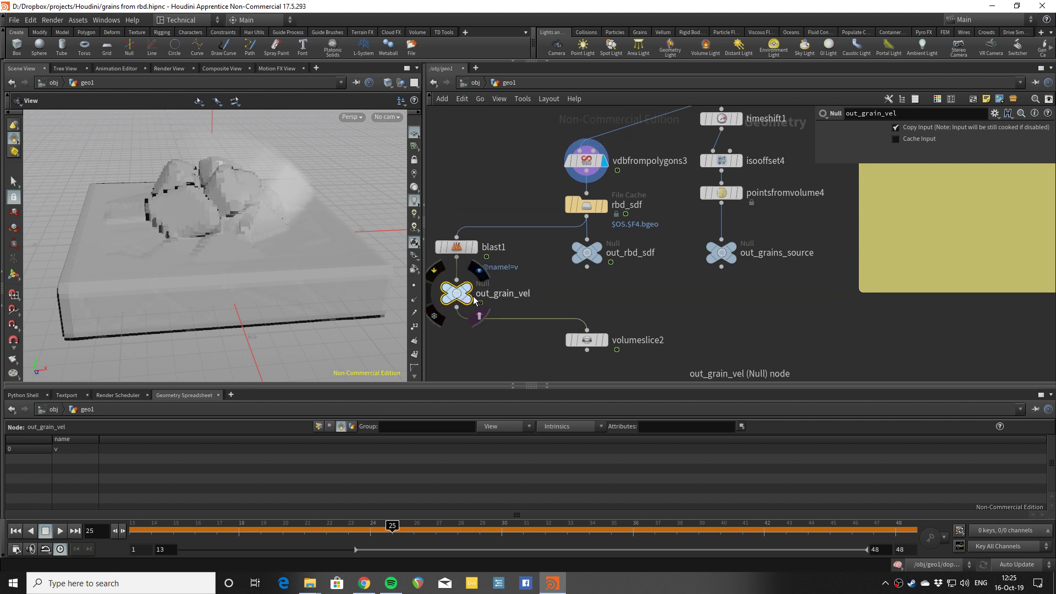
middle_drag(533, 271, 523, 285)
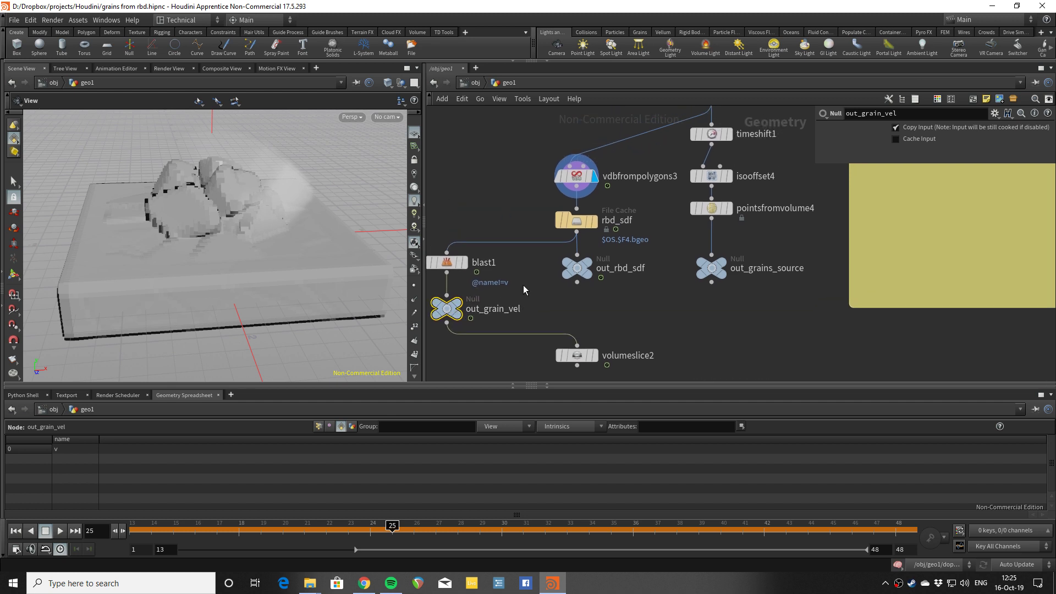
click(535, 287)
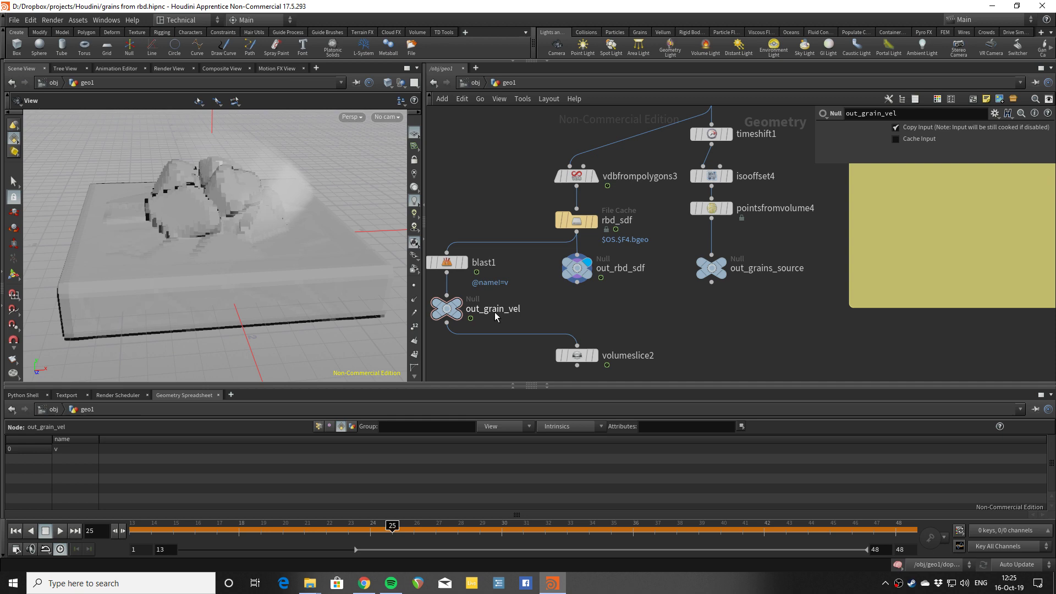
click(466, 304)
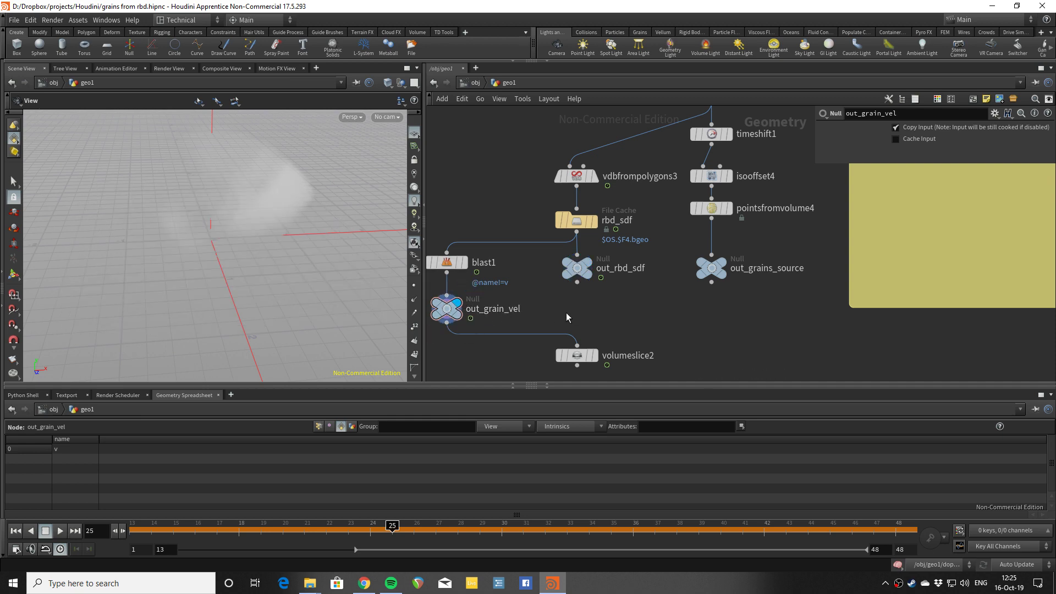
- Display the out_grains_source null again to show the grain source points
scroll(668, 325, down, 2)
middle_drag(680, 329, 631, 337)
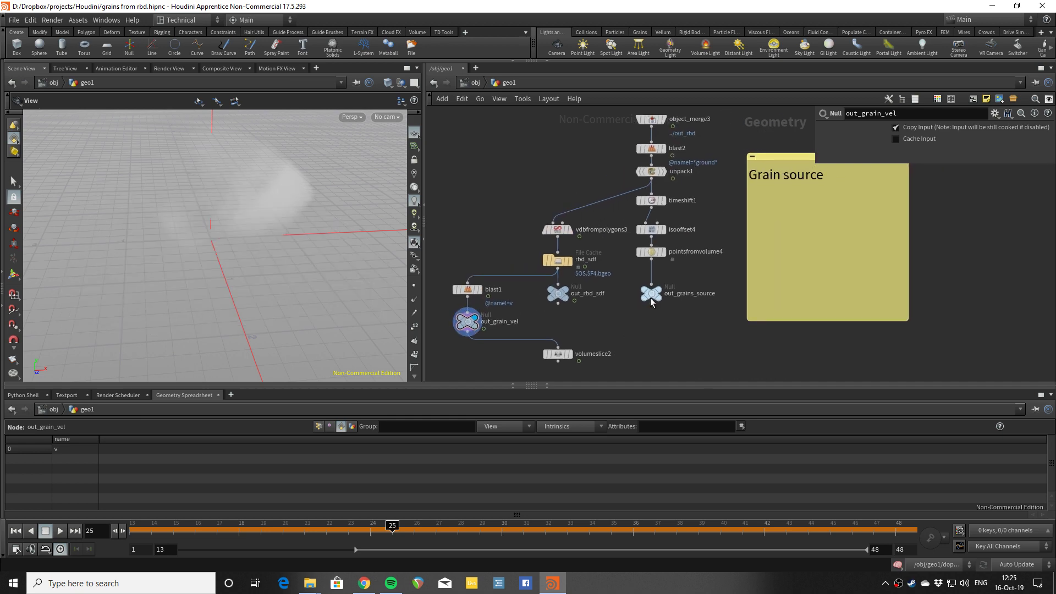
click(668, 290)
scroll(703, 340, down, 2)
middle_drag(704, 344, 666, 292)
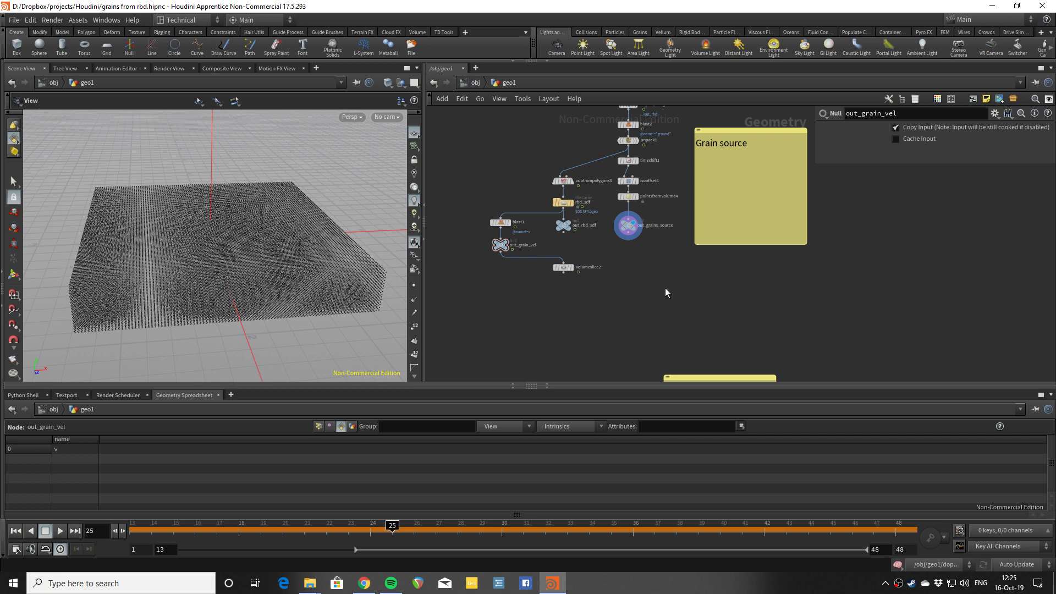
- Switch to the dopnet_grains network and examine the simulated grains and the nodes from popsolver1 to output
key(2)
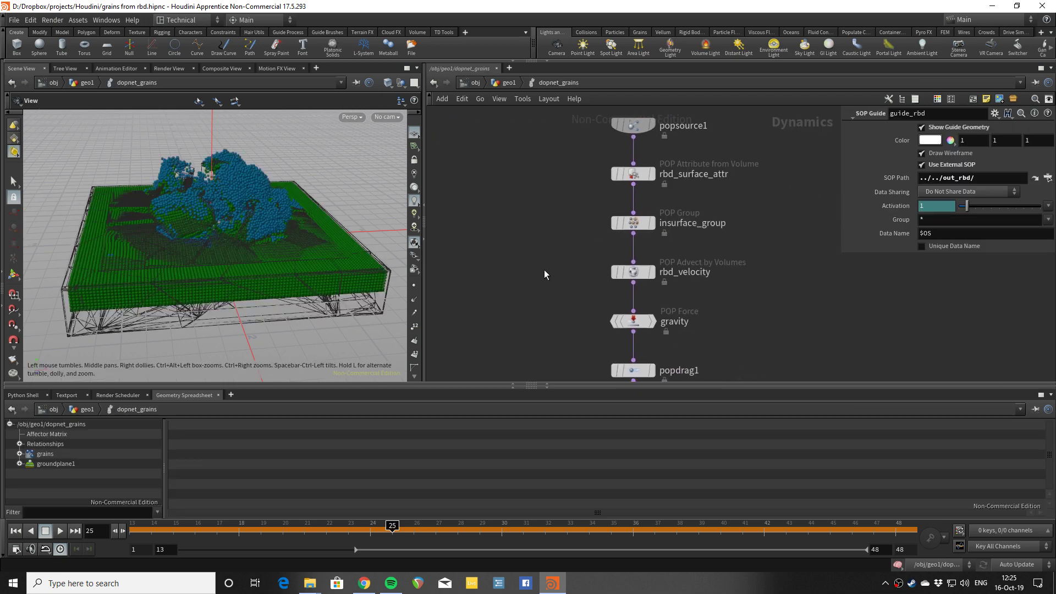
scroll(544, 270, down, 3)
middle_drag(541, 276, 566, 210)
scroll(559, 215, down, 1)
scroll(592, 267, up, 3)
mouse_move(561, 261)
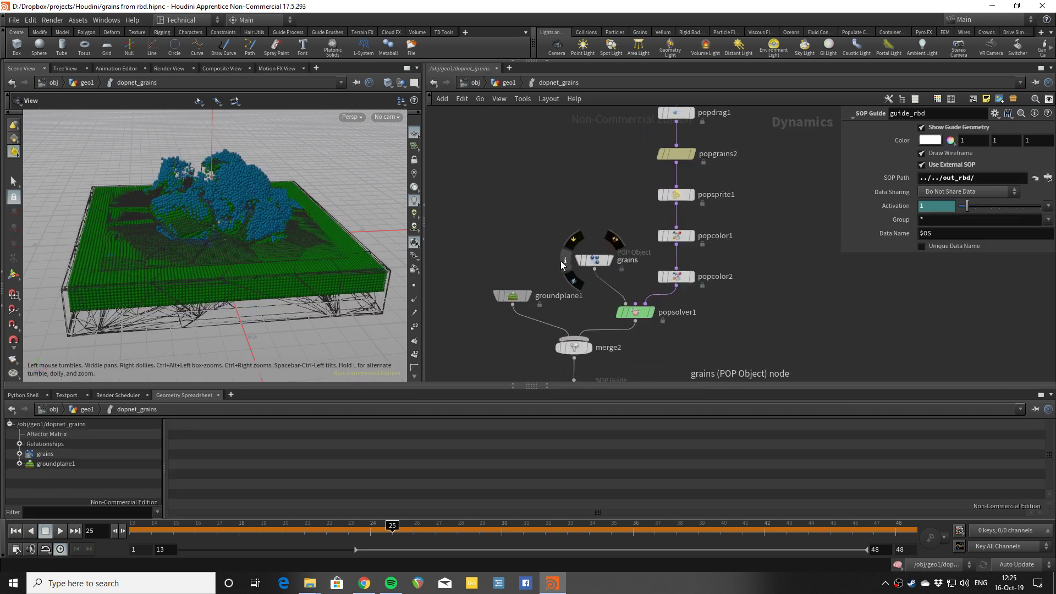
middle_drag(561, 265, 536, 207)
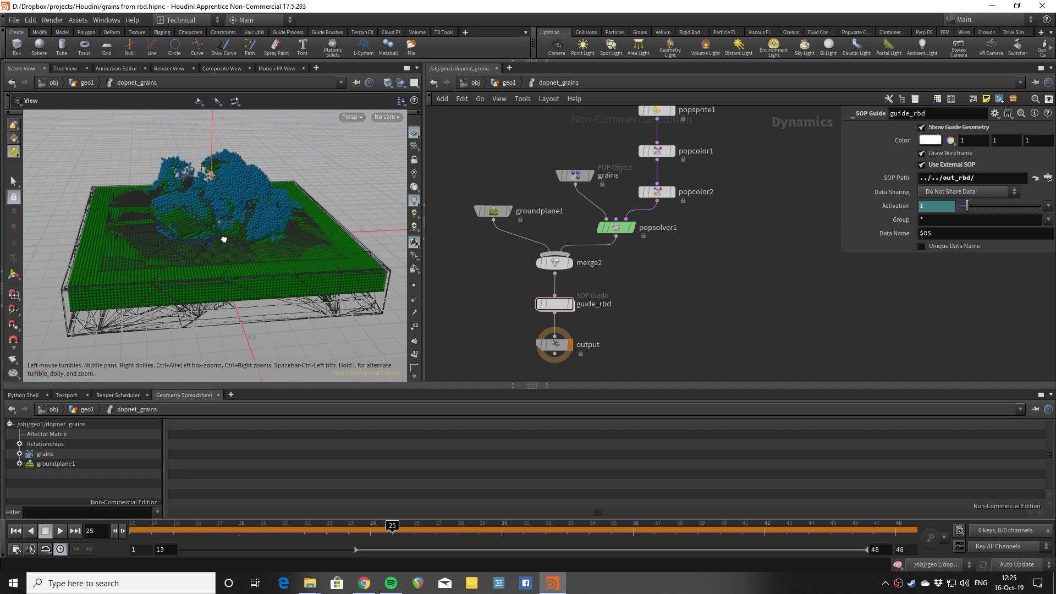
drag(224, 240, 238, 302)
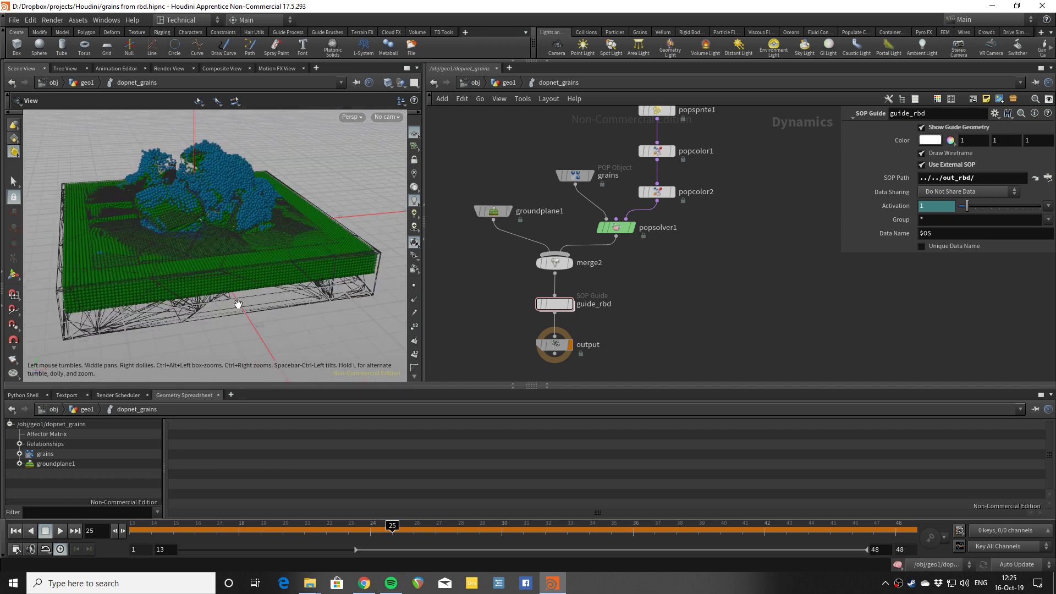
middle_drag(565, 125, 540, 151)
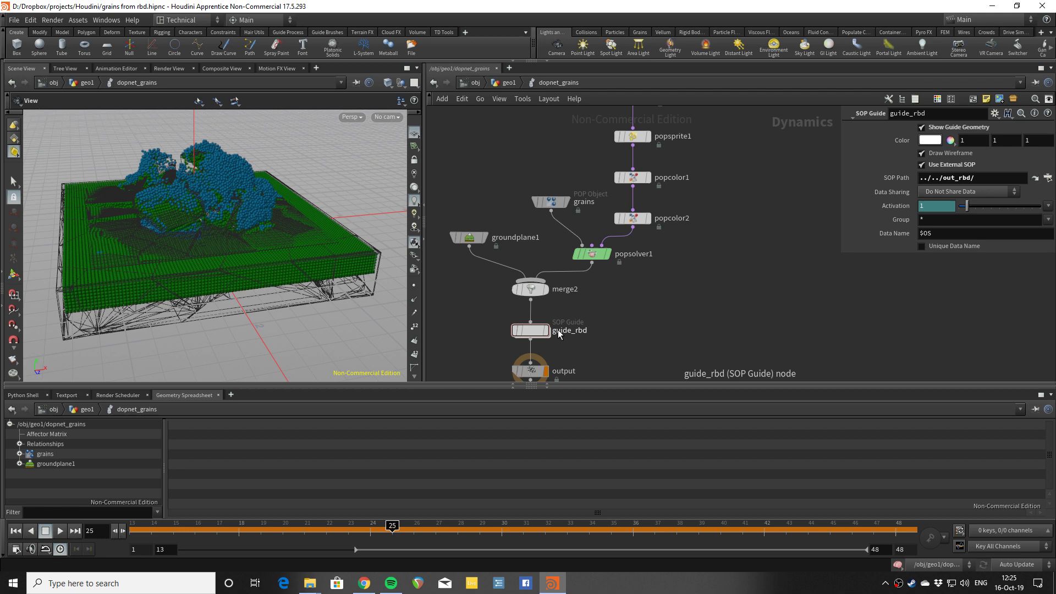
- Select the guide_rbd SOP Guide node and inspect the RBD guide wireframe around the grains
click(530, 330)
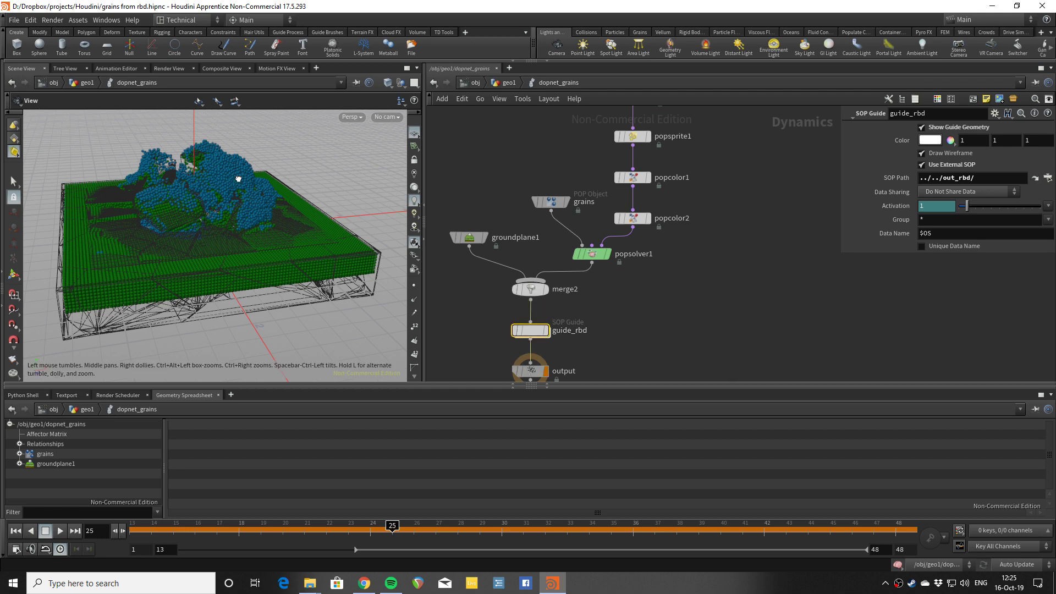
mouse_move(238, 178)
mouse_down()
mouse_move(245, 169)
mouse_move(207, 168)
mouse_move(231, 183)
mouse_up()
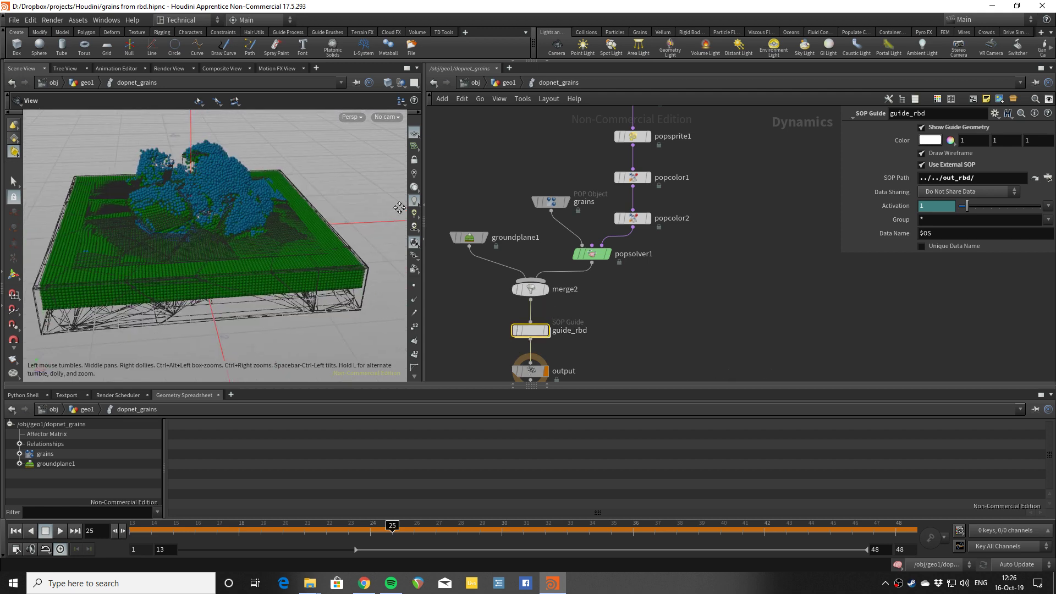
middle_drag(400, 208, 393, 223)
- Select the popsource1 node at the start of the grain network and inspect its birth and source settings
middle_drag(550, 132, 494, 283)
middle_drag(510, 233, 503, 328)
scroll(503, 329, down, 2)
middle_drag(507, 273, 506, 303)
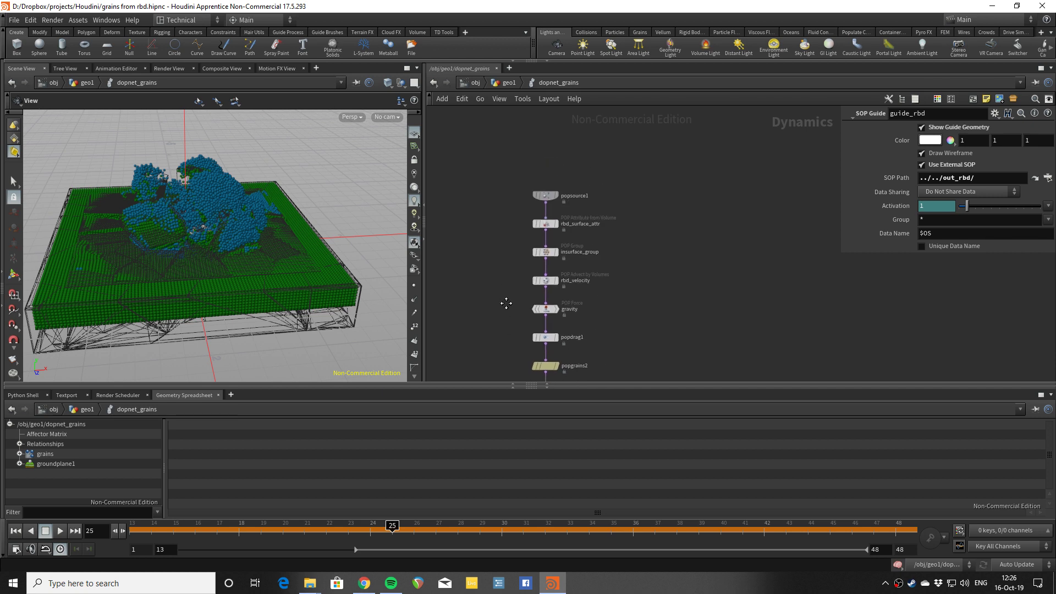
scroll(506, 303, up, 3)
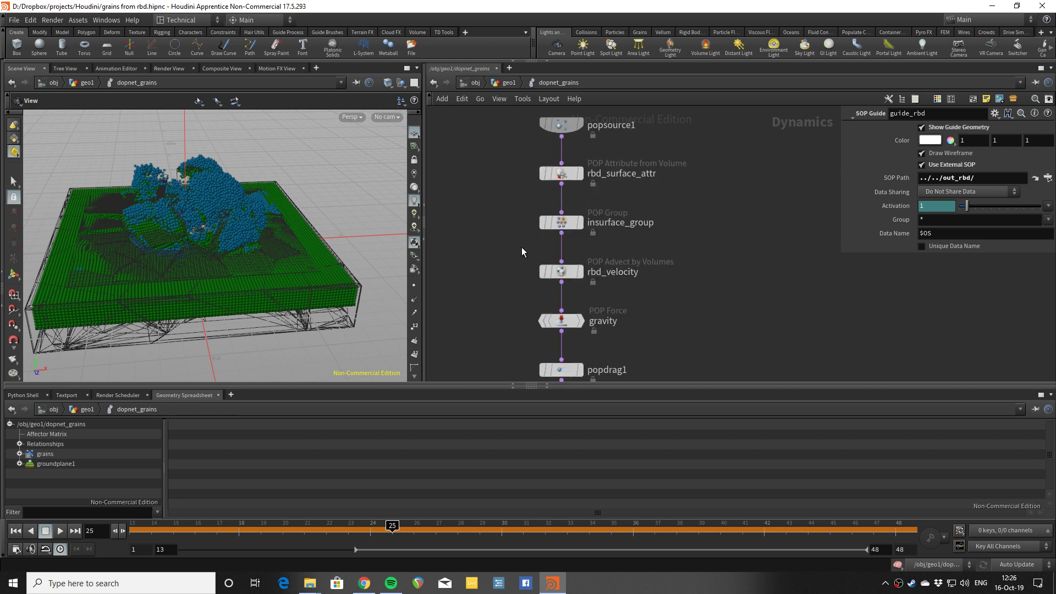
middle_drag(522, 247, 501, 260)
click(542, 137)
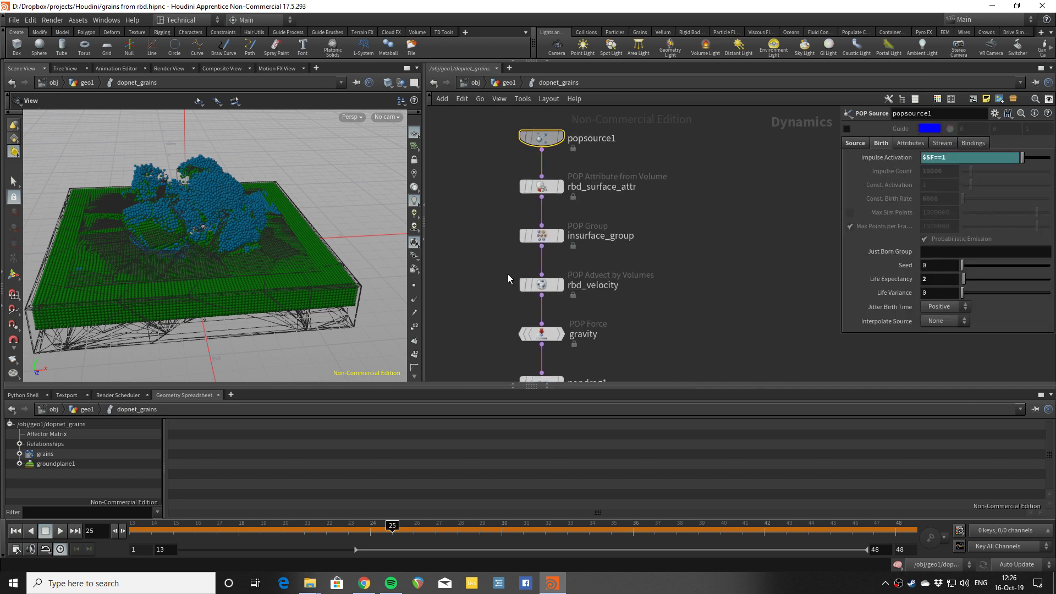
click(543, 187)
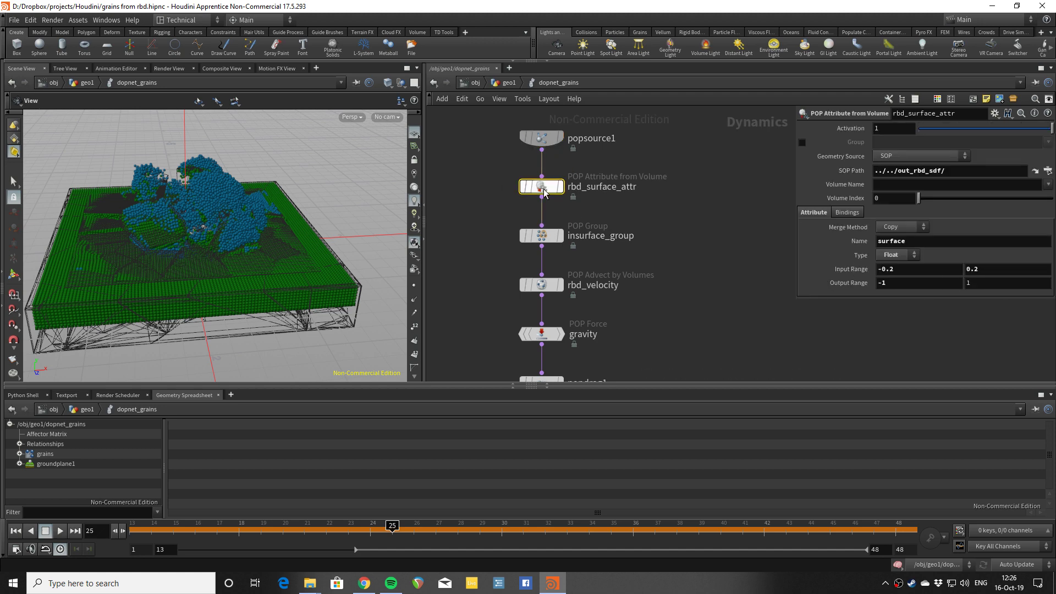
click(545, 142)
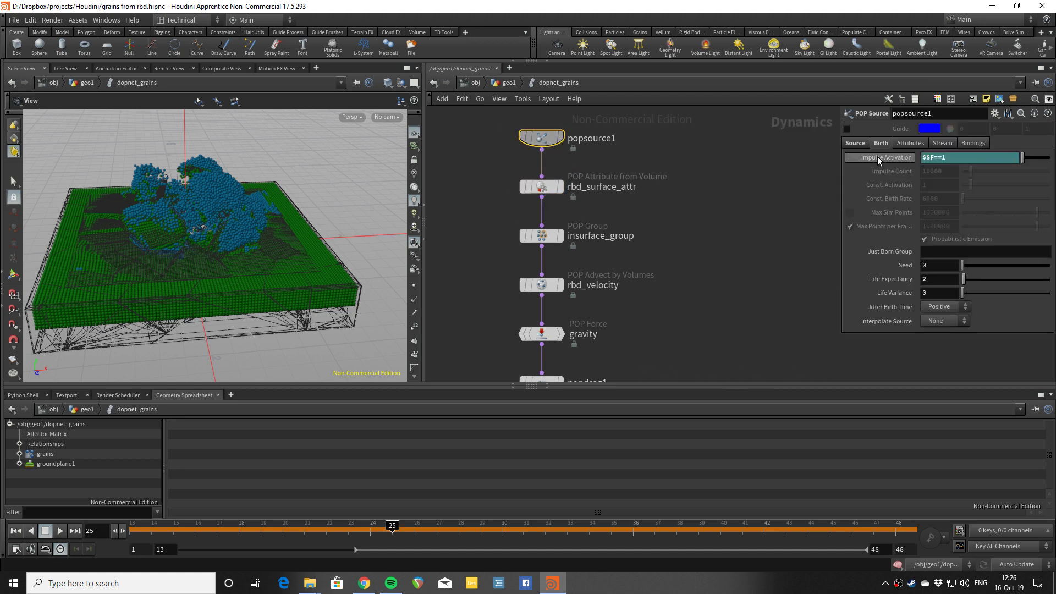
click(867, 144)
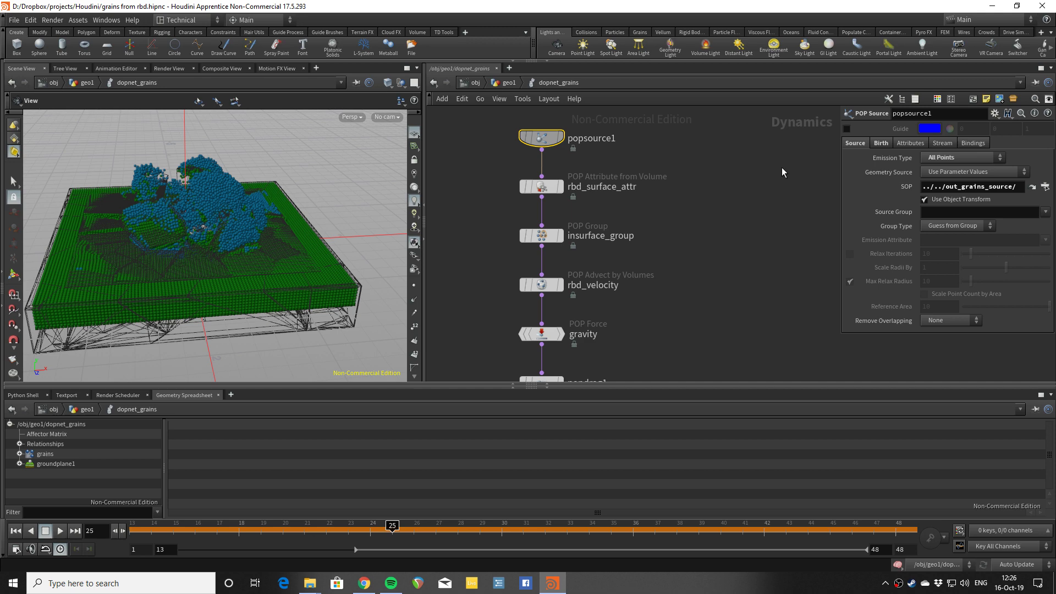
- Select rbd_surface_attr and inspect its volume attribute settings and the grains around the RBD guide
click(542, 186)
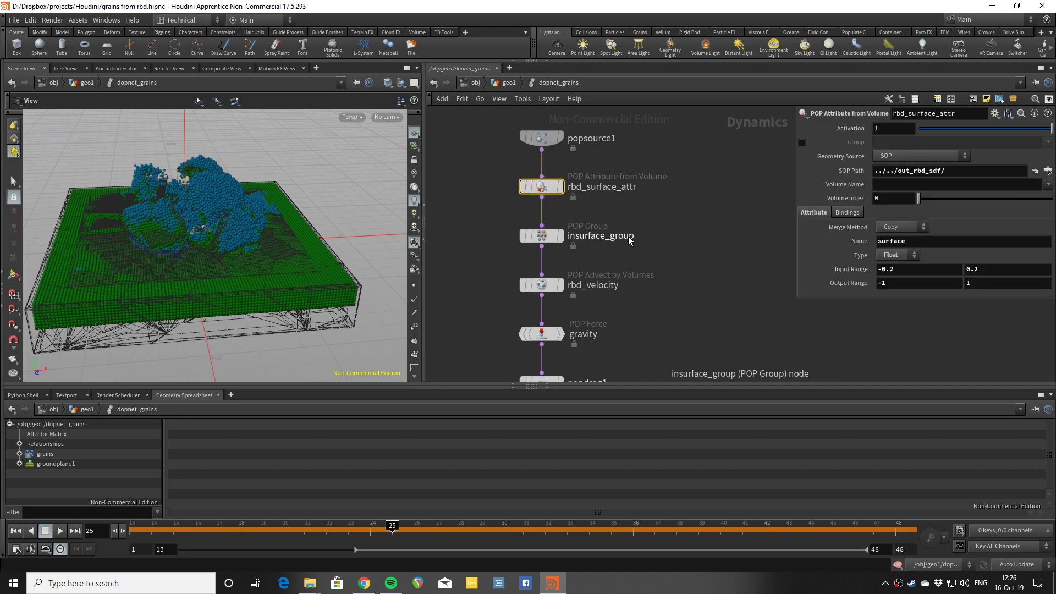
middle_drag(629, 240, 630, 208)
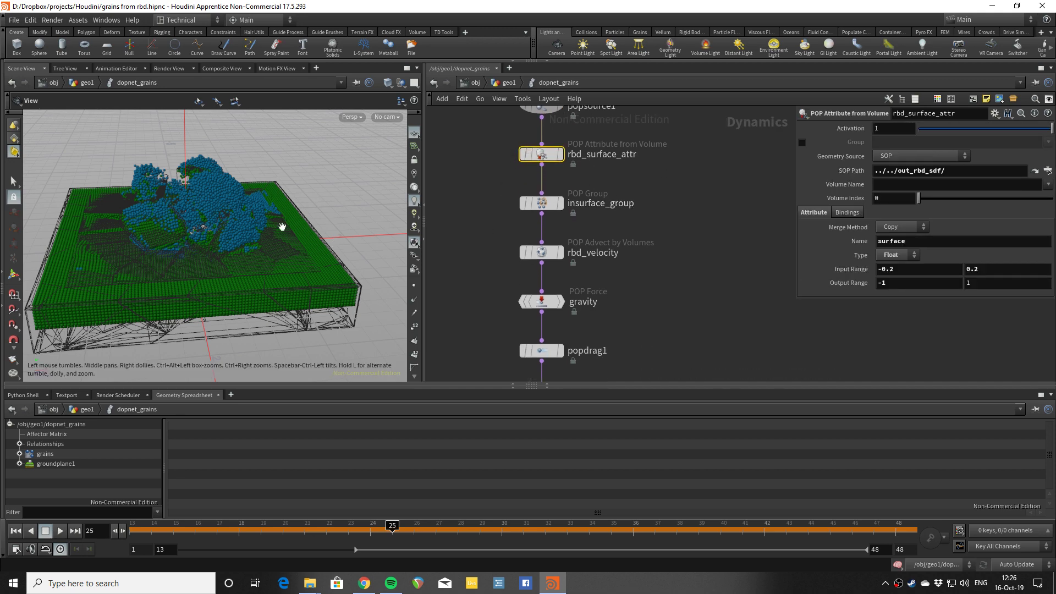
drag(207, 191, 237, 341)
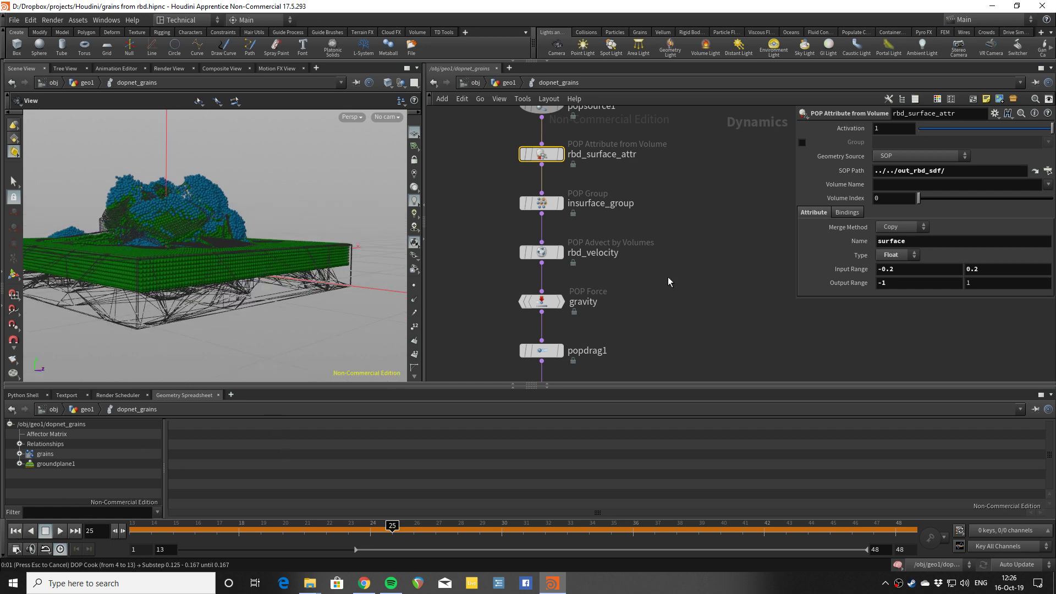
- Return to the first frame and turn off Show Guide Geometry on the guide_rbd node
key(ctrl+Up)
middle_drag(668, 278, 699, 169)
scroll(700, 169, down, 3)
middle_drag(680, 311, 684, 197)
scroll(609, 254, up, 2)
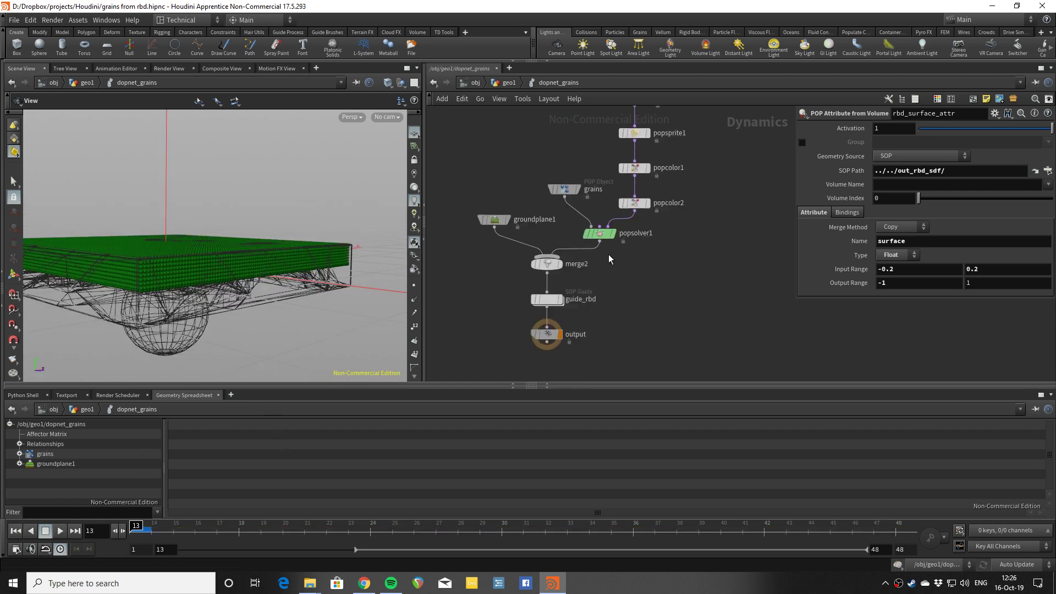
click(547, 299)
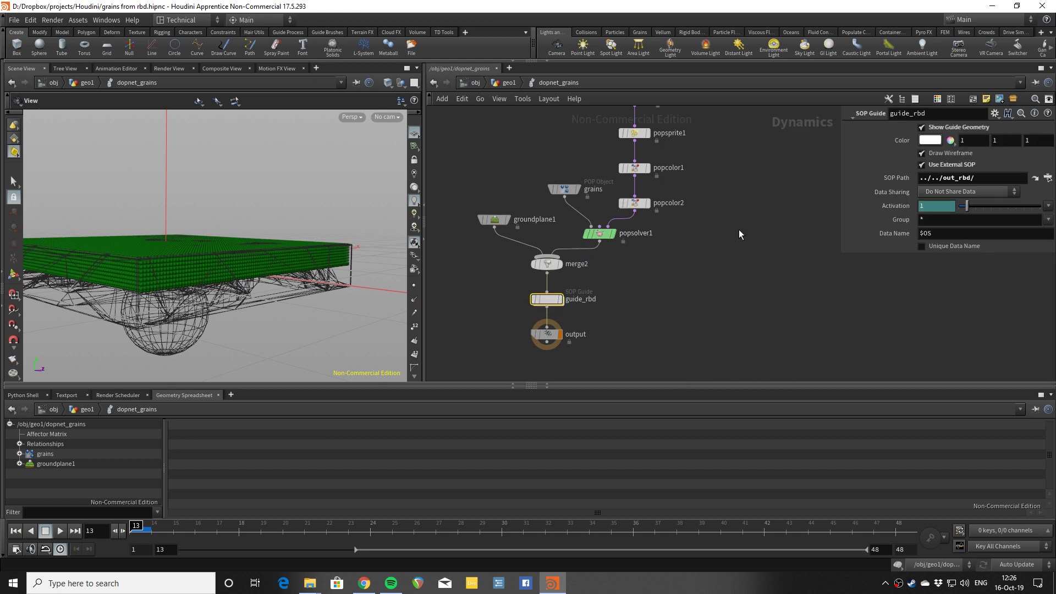
click(923, 128)
- Return to the start of the POP chain and play the grain simulation, viewing the grains from above
scroll(737, 184, down, 3)
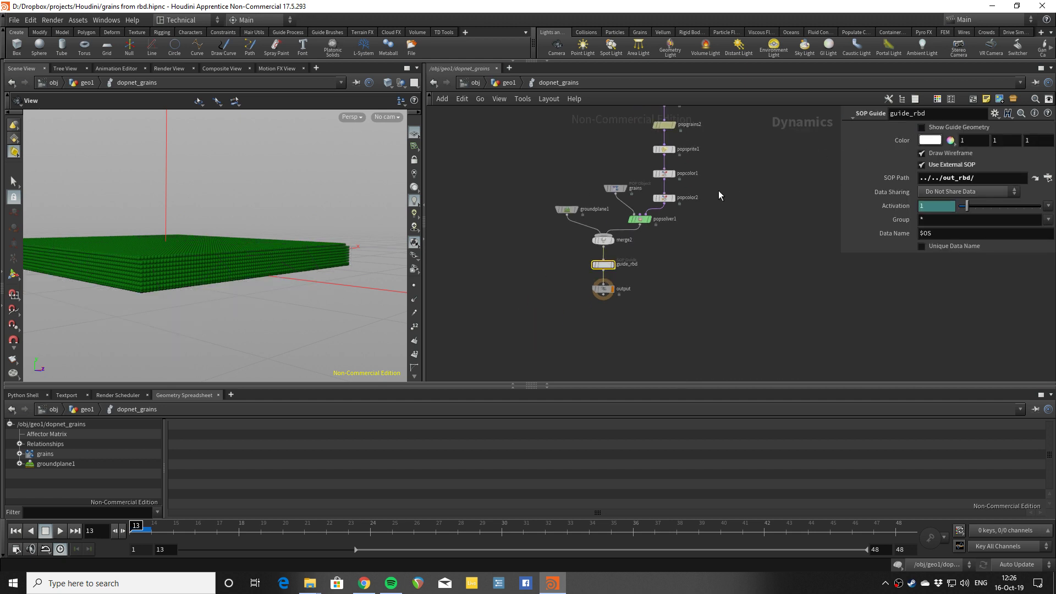
middle_drag(718, 145, 630, 319)
scroll(583, 253, up, 3)
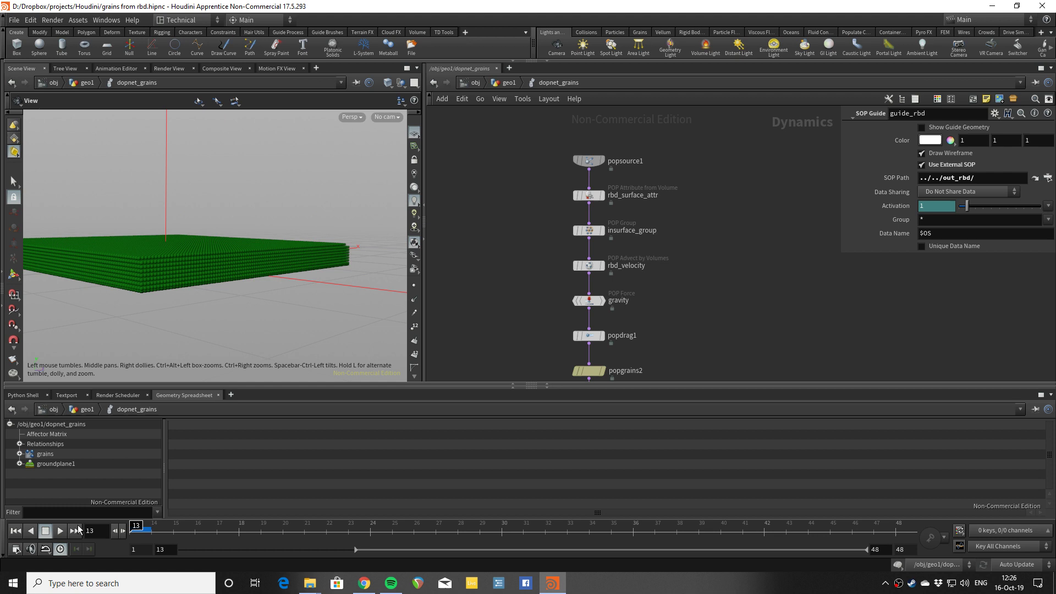
click(60, 530)
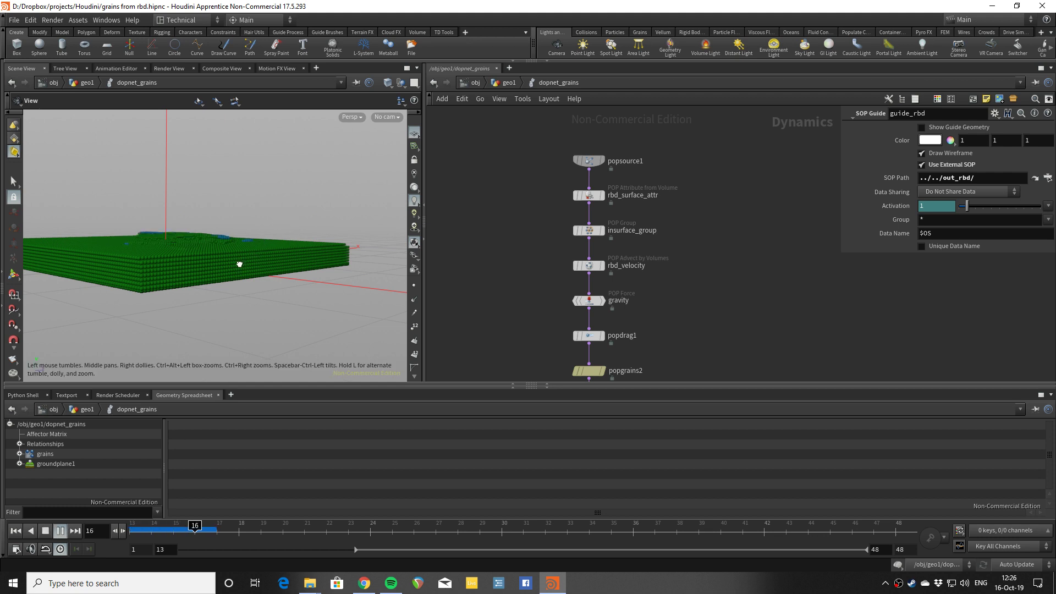
drag(226, 274, 330, 226)
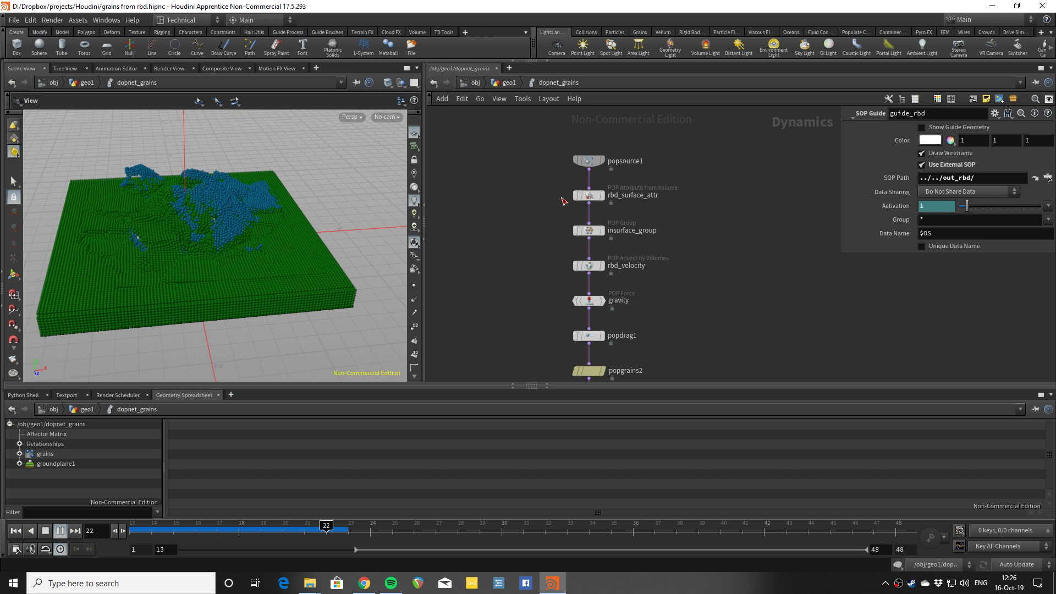
- Examine the rbd_surface_attr settings and the insurface_group node's VEXpression while the simulation plays
scroll(583, 192, up, 3)
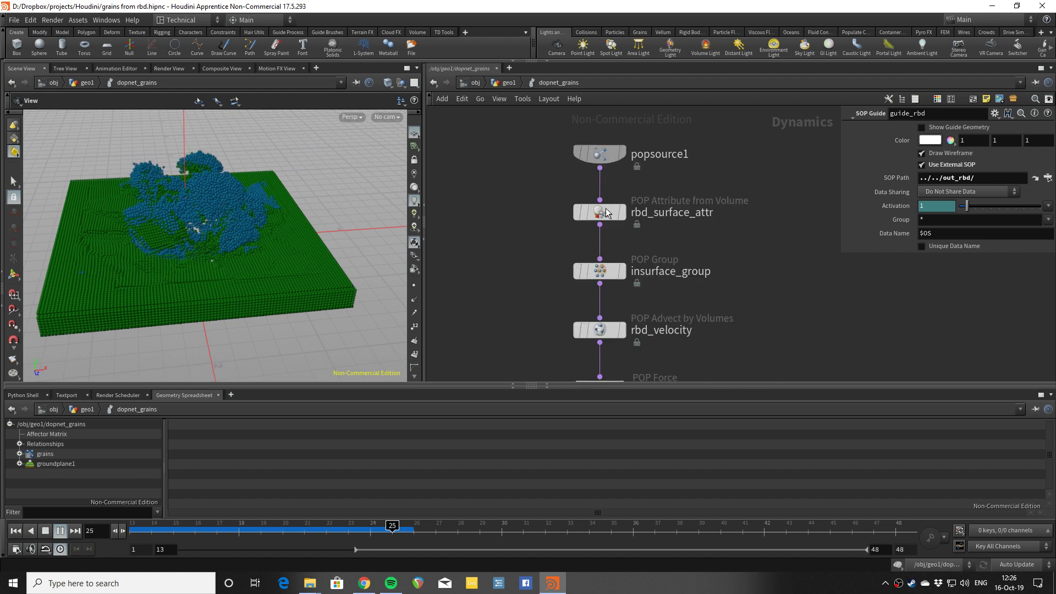
click(635, 217)
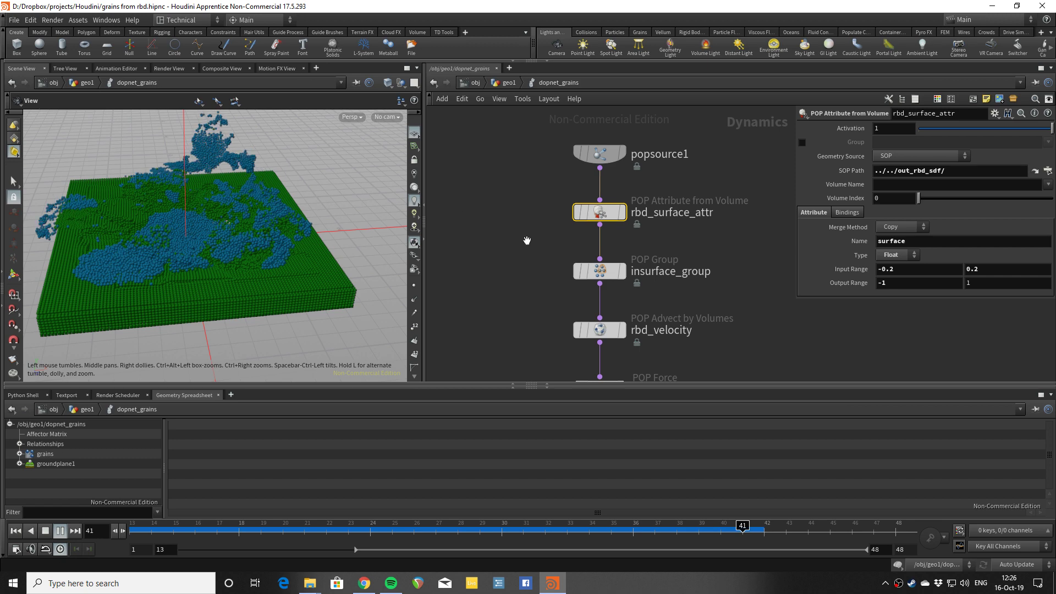
click(602, 273)
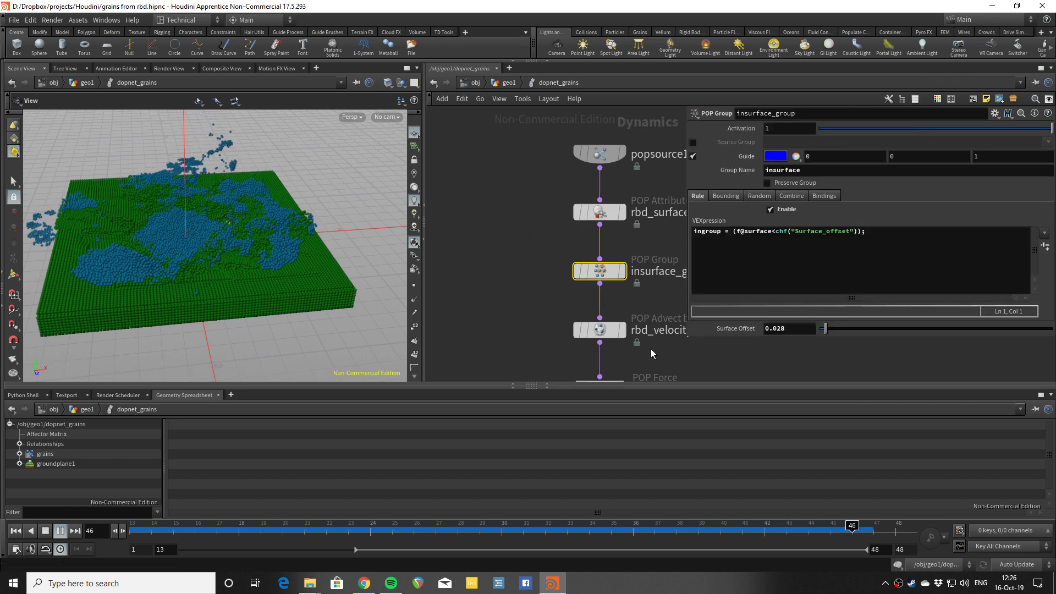
middle_drag(674, 362, 583, 262)
scroll(588, 321, down, 1)
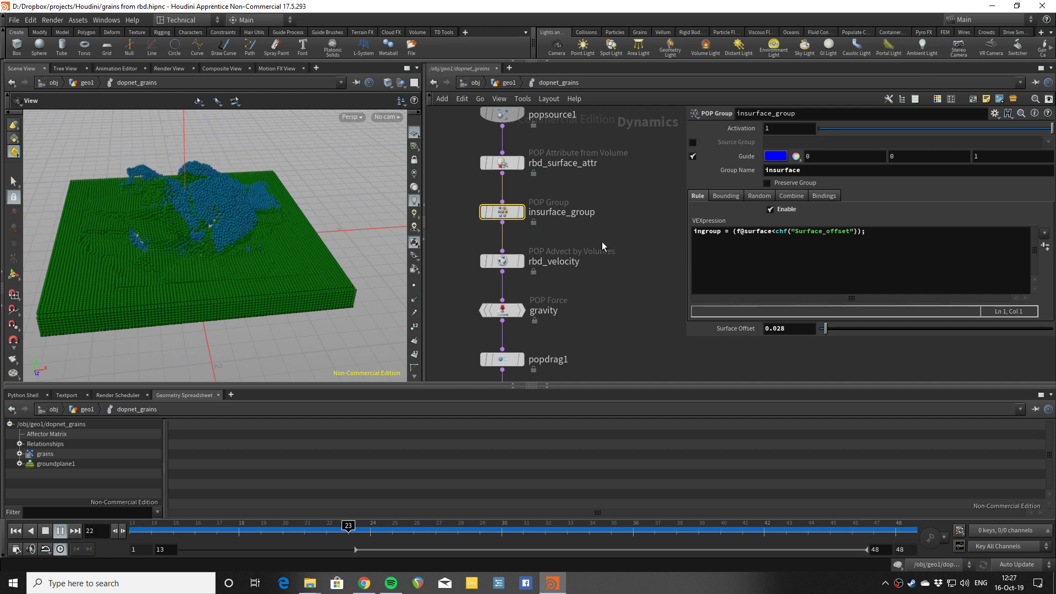
alt+drag(329, 276, 334, 252)
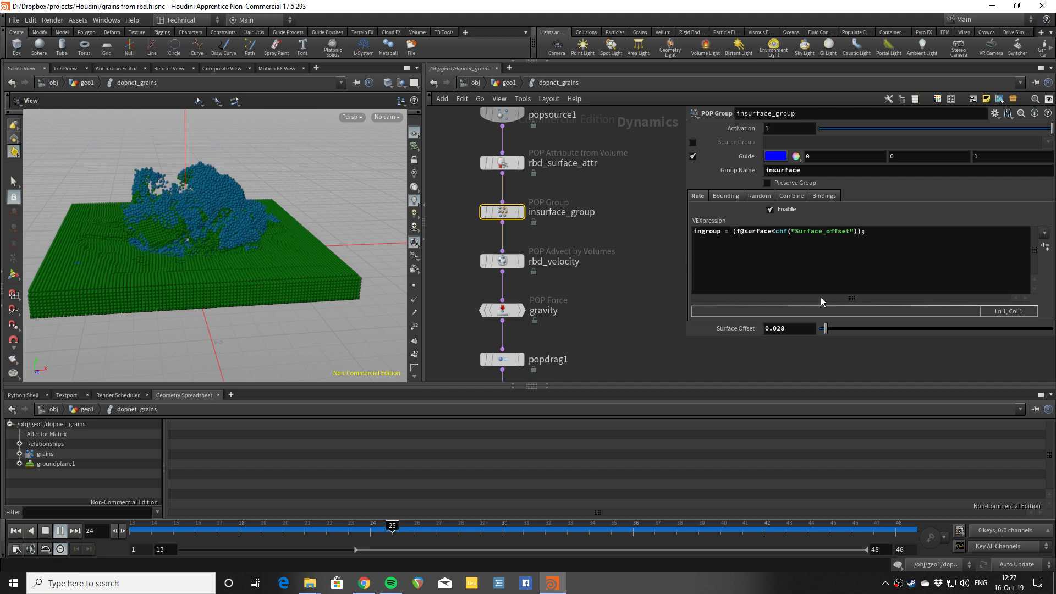
- Set the Surface Offset of the insurface_group node to 0.9
double_click(777, 329)
text(.)
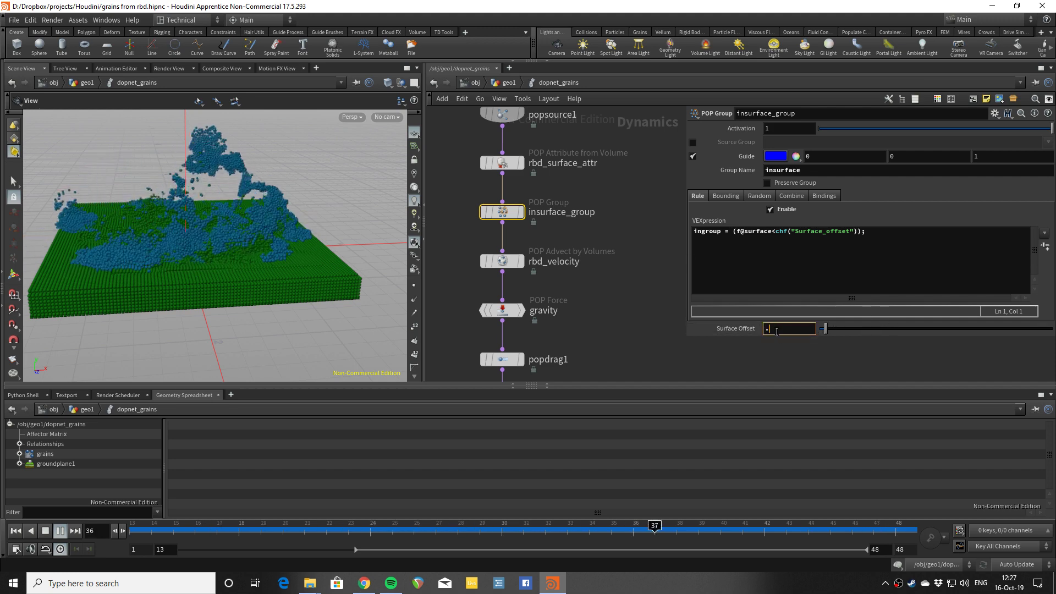
text(9)
key(Return)
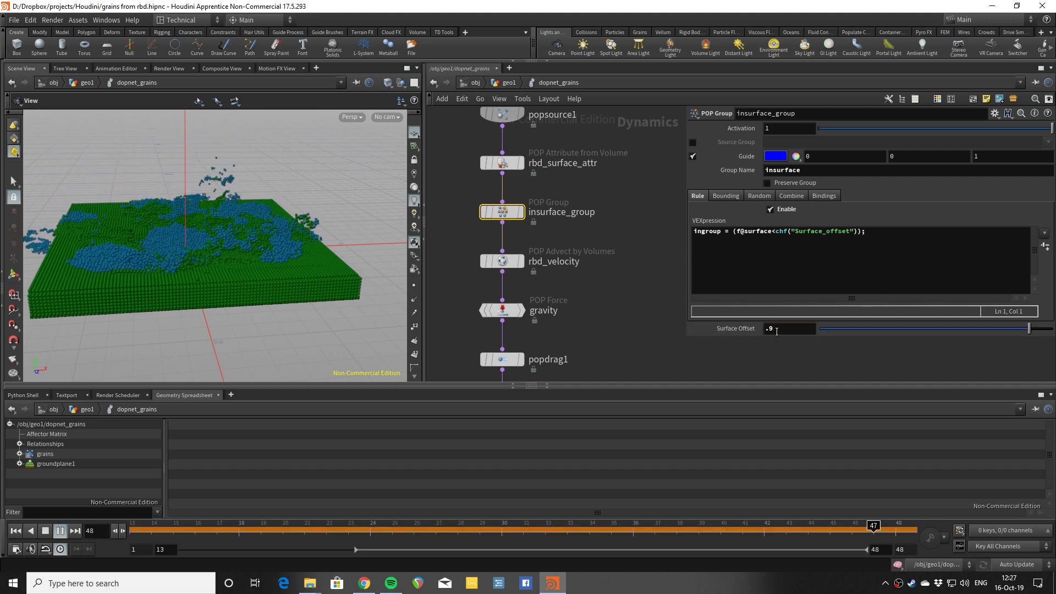
- Replay the grain simulation from the first frame and examine the grains' motion and colours from several angles
key(ctrl+Up)
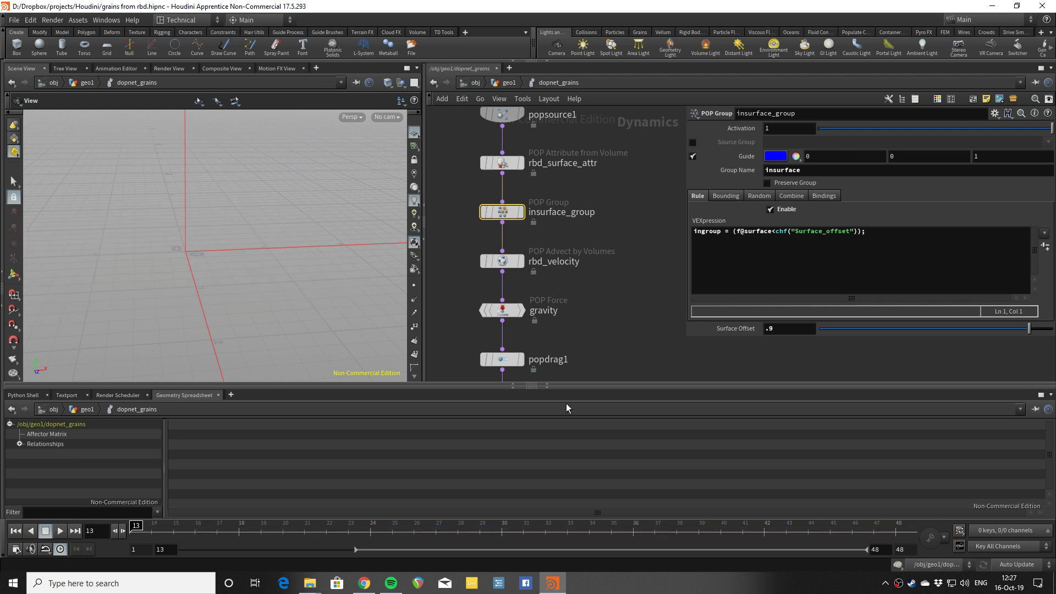
key(Up)
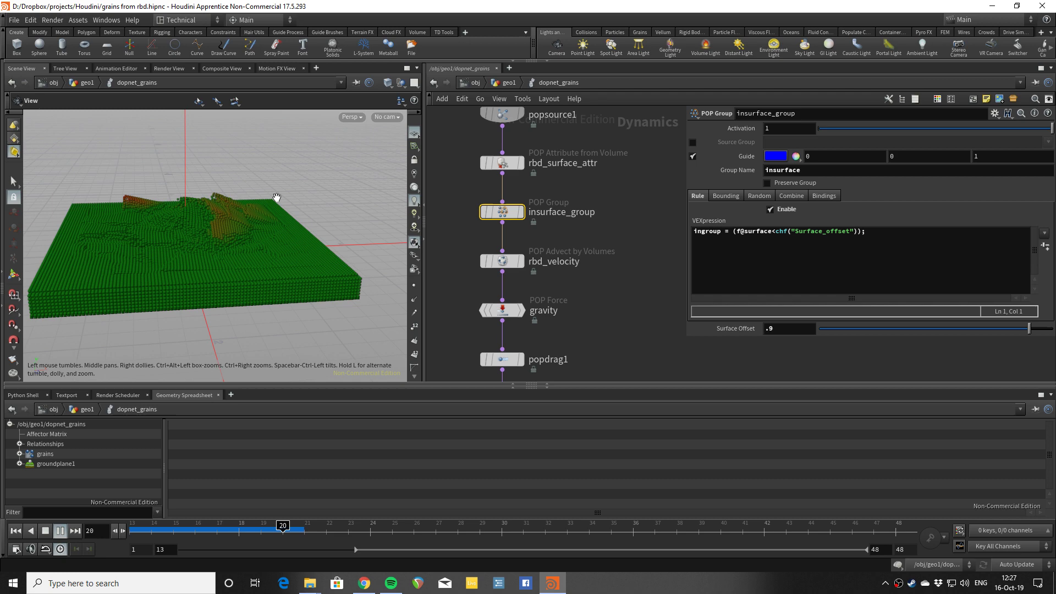
scroll(242, 196, up, 2)
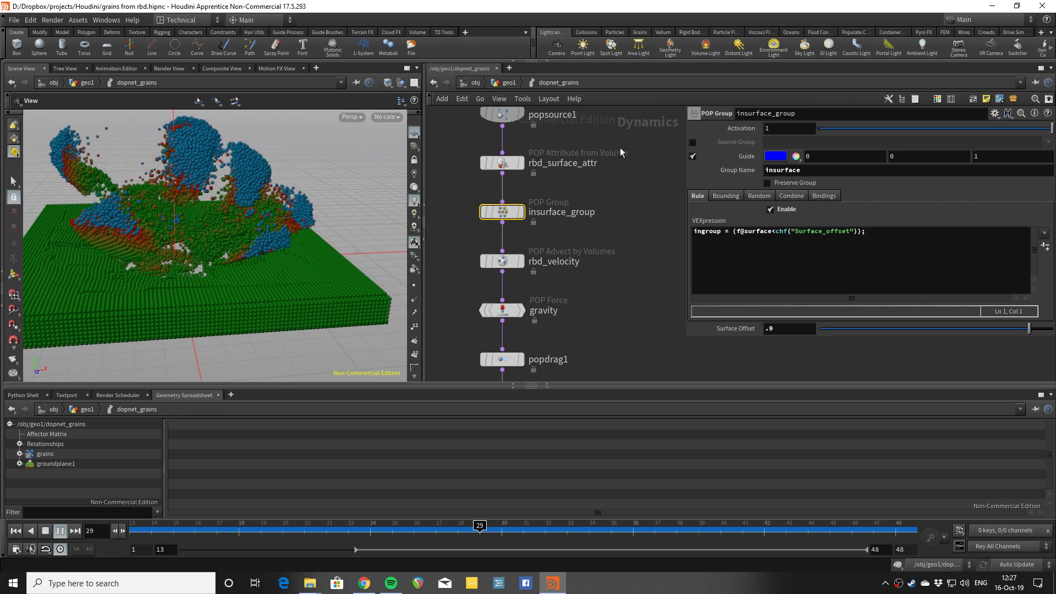
scroll(288, 237, down, 3)
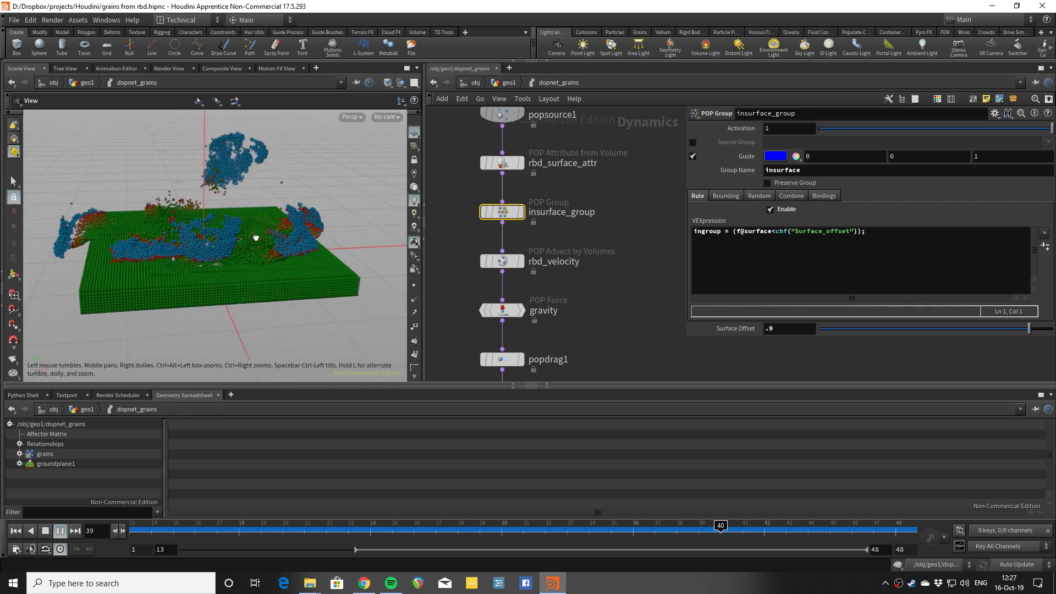
drag(266, 235, 351, 241)
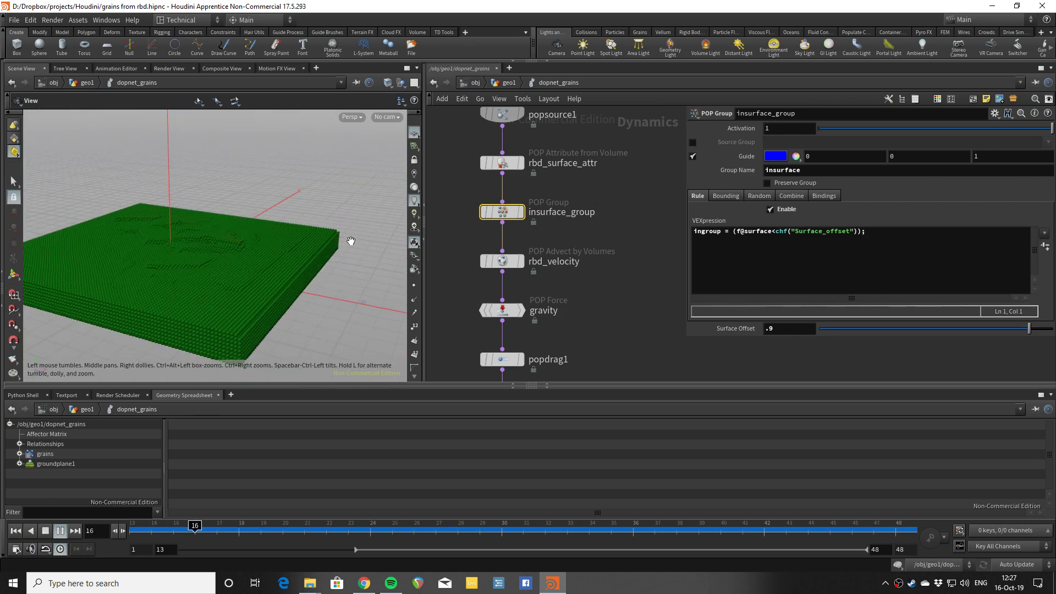
mouse_move(168, 260)
mouse_down()
mouse_move(132, 273)
mouse_move(200, 275)
mouse_move(217, 253)
mouse_move(182, 257)
mouse_move(164, 245)
mouse_up()
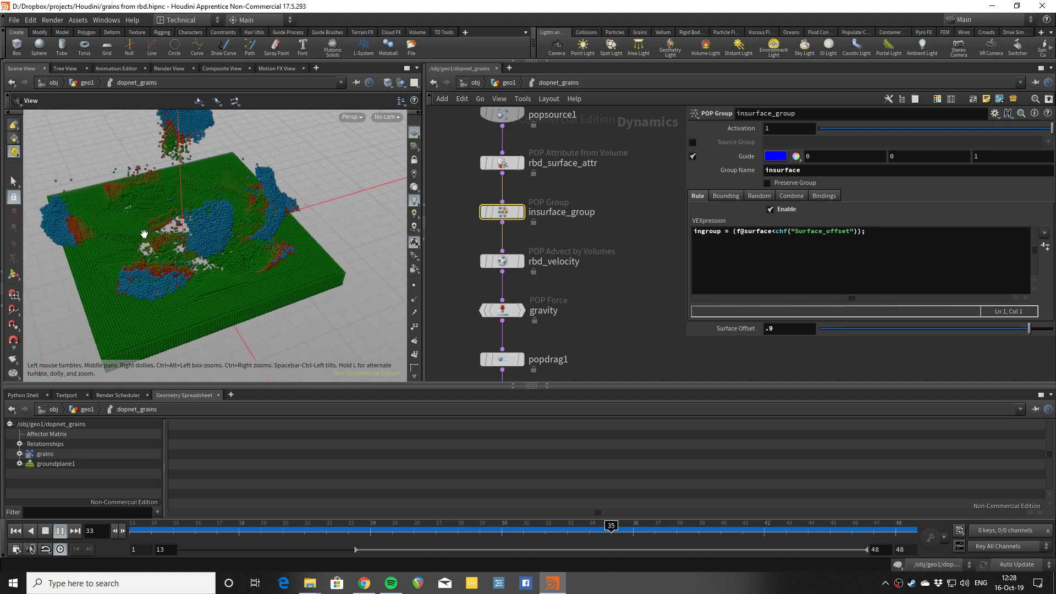
drag(126, 256, 121, 243)
middle_drag(121, 242, 160, 243)
right_drag(118, 235, 155, 235)
scroll(155, 234, down, 5)
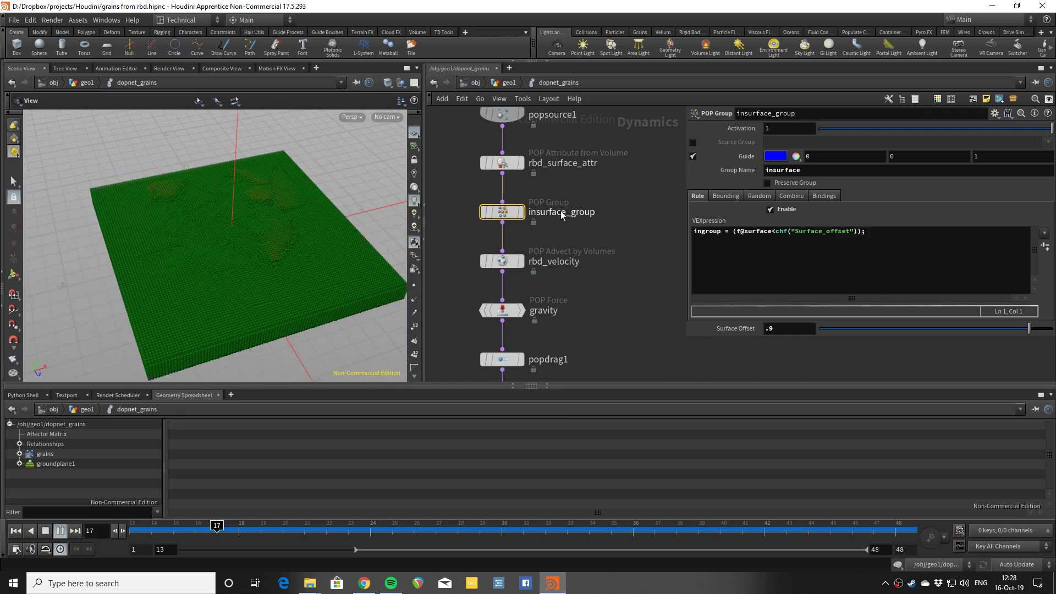
- Select the rbd_velocity POP Advect by Volumes node and inspect its group, velocity source and advection settings
middle_drag(586, 243, 589, 219)
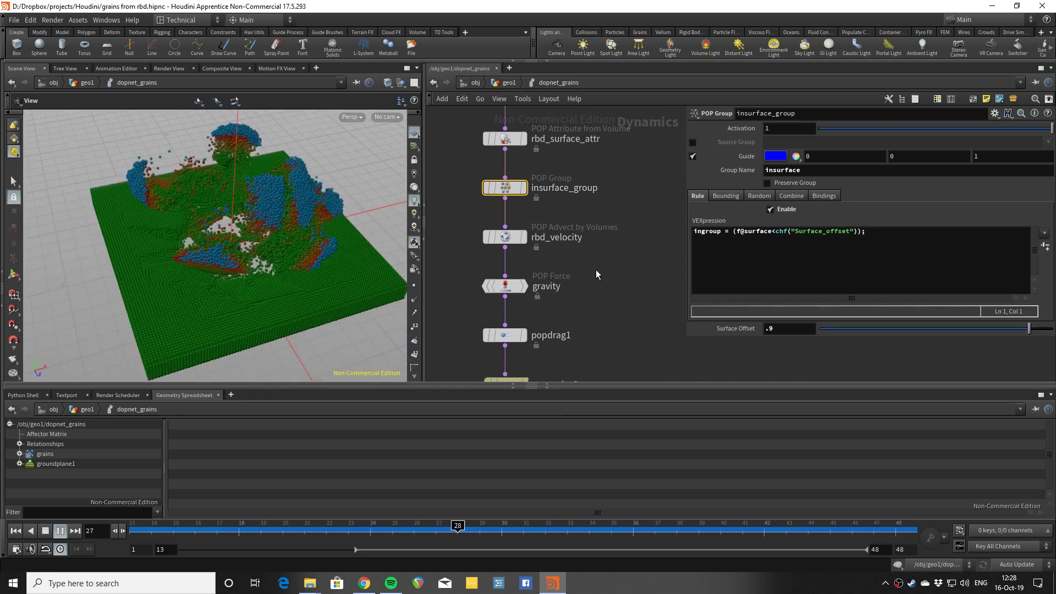
middle_drag(596, 269, 605, 242)
click(567, 209)
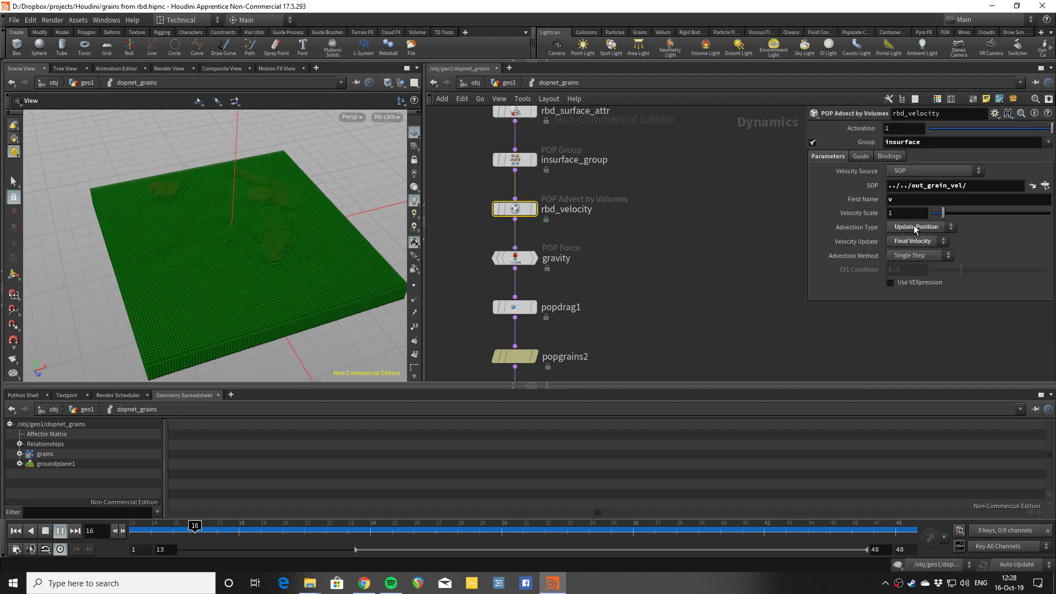
middle_drag(607, 169, 612, 193)
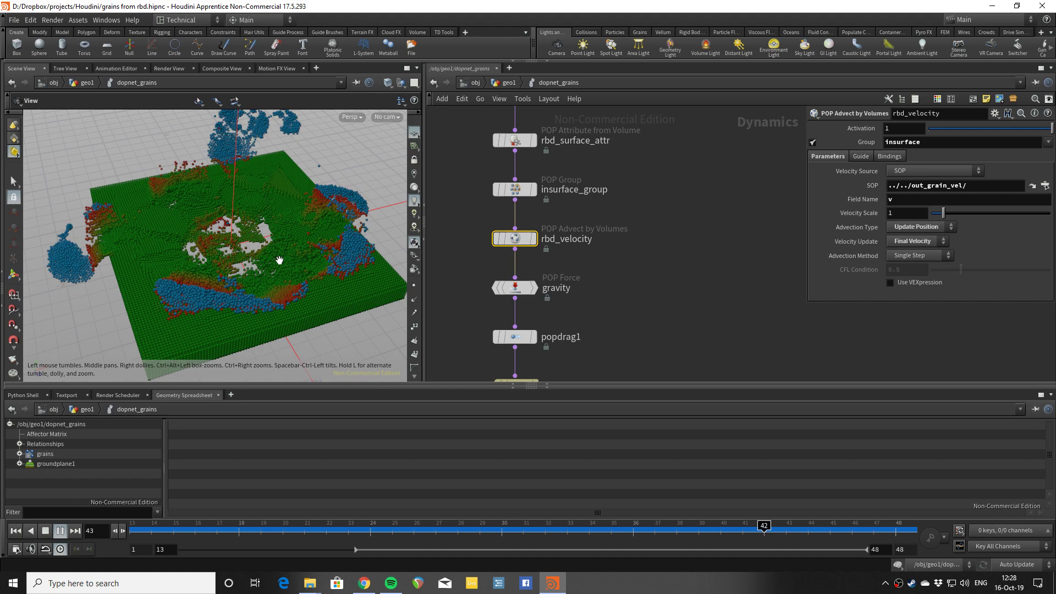
- Select the gravity POP Force node and inspect its group, force and noise settings
middle_drag(577, 261, 585, 194)
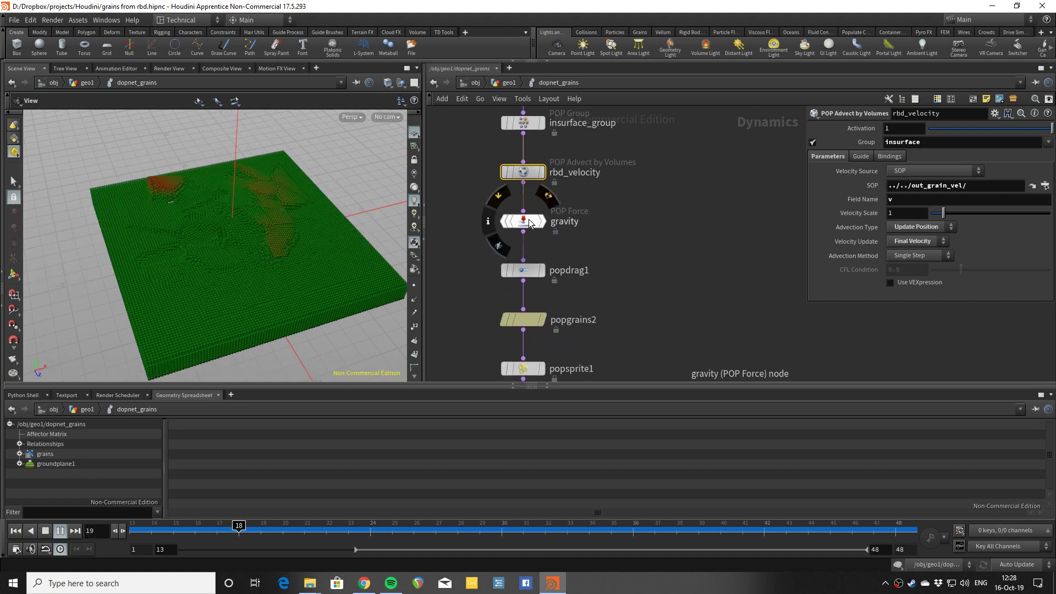
click(530, 222)
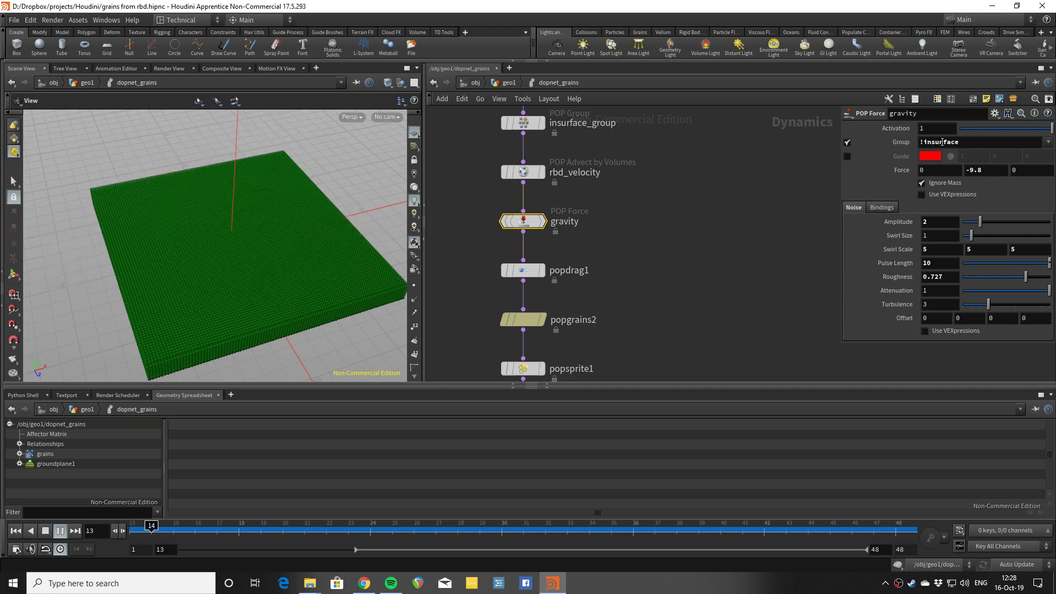
middle_drag(583, 241, 586, 210)
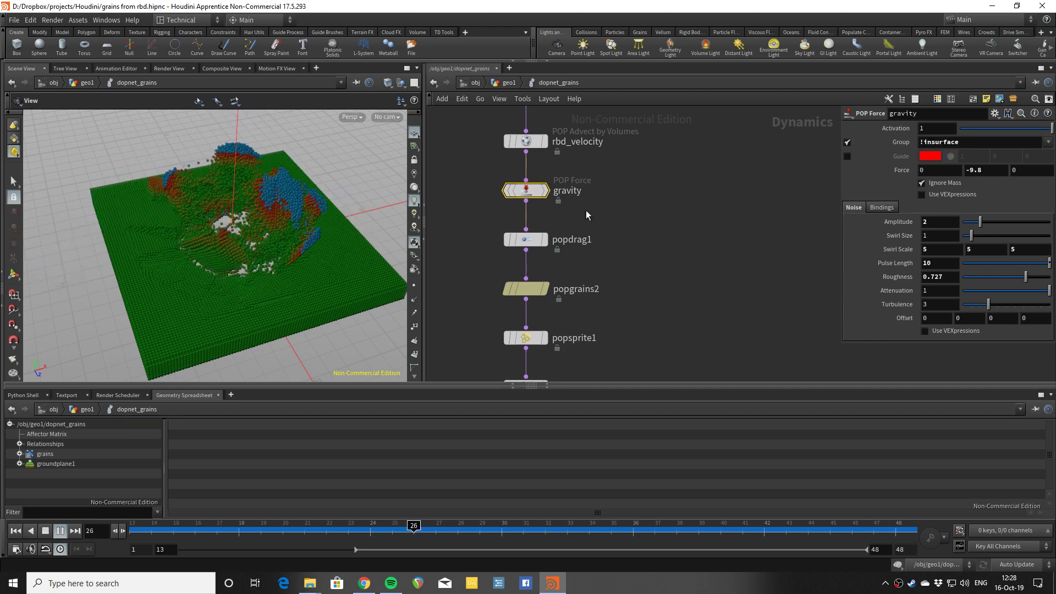
- Inspect the settings of the popdrag1, popgrains2 and popsprite1 nodes in order down the chain
click(539, 243)
middle_drag(636, 292, 646, 234)
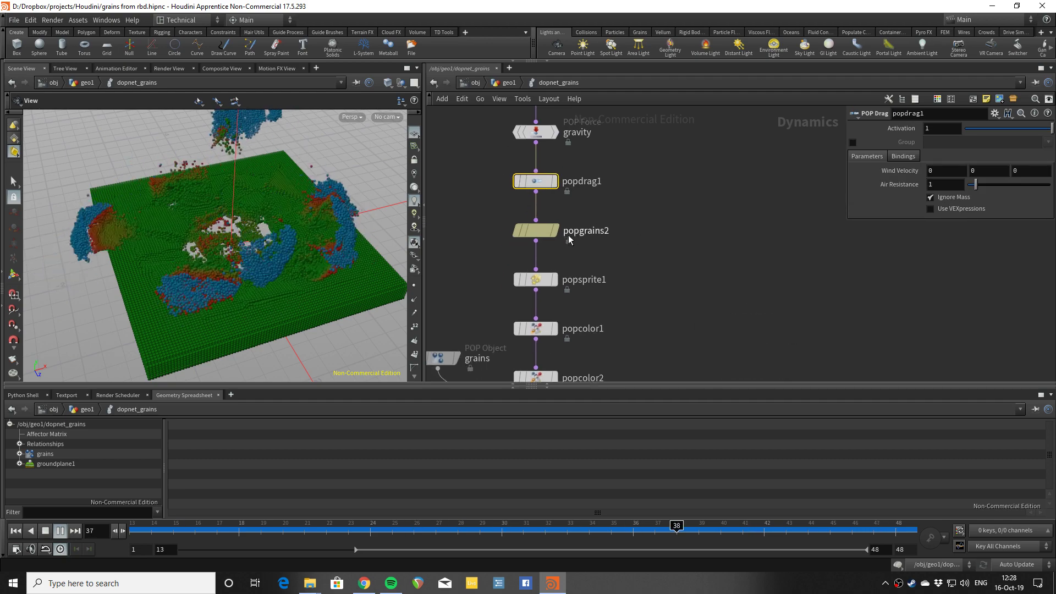
click(538, 238)
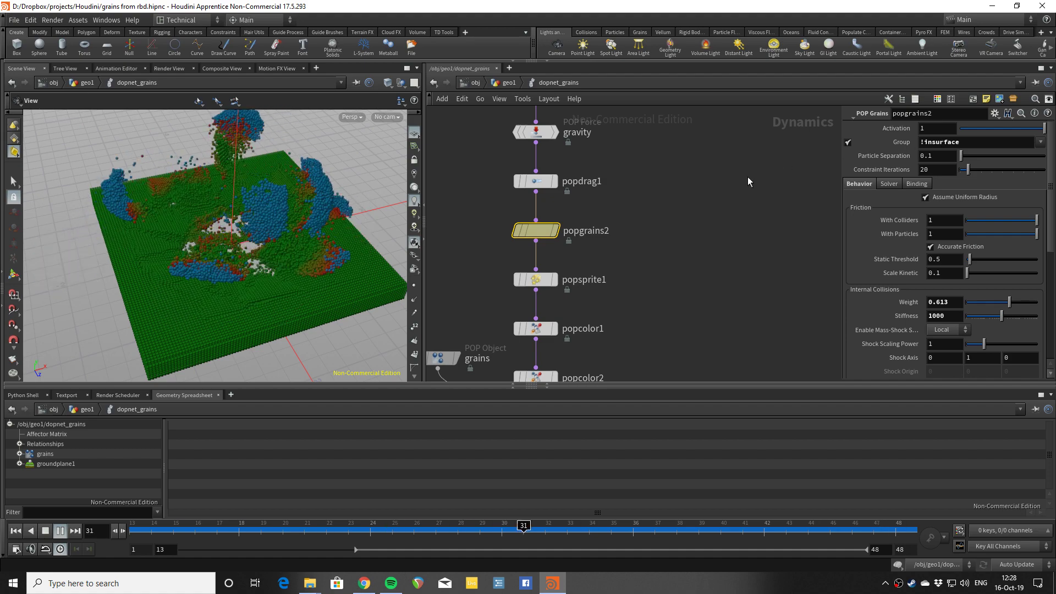
middle_drag(636, 271, 644, 218)
click(547, 228)
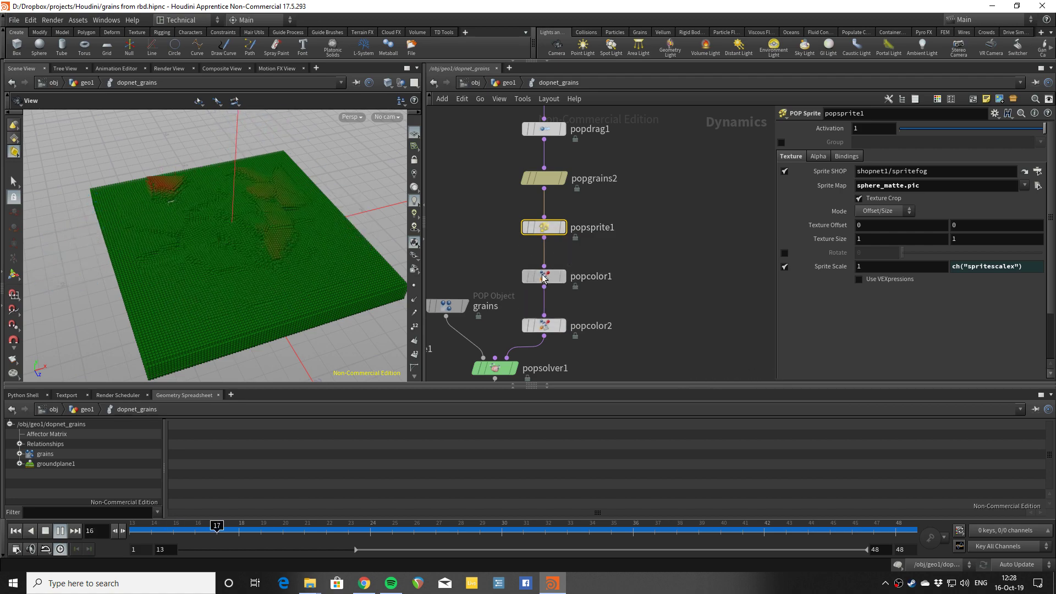
- Inspect the popcolor1 node's colour ramp and its VEXpression, checking it against the popcolor2 node
click(547, 276)
middle_drag(646, 292, 669, 226)
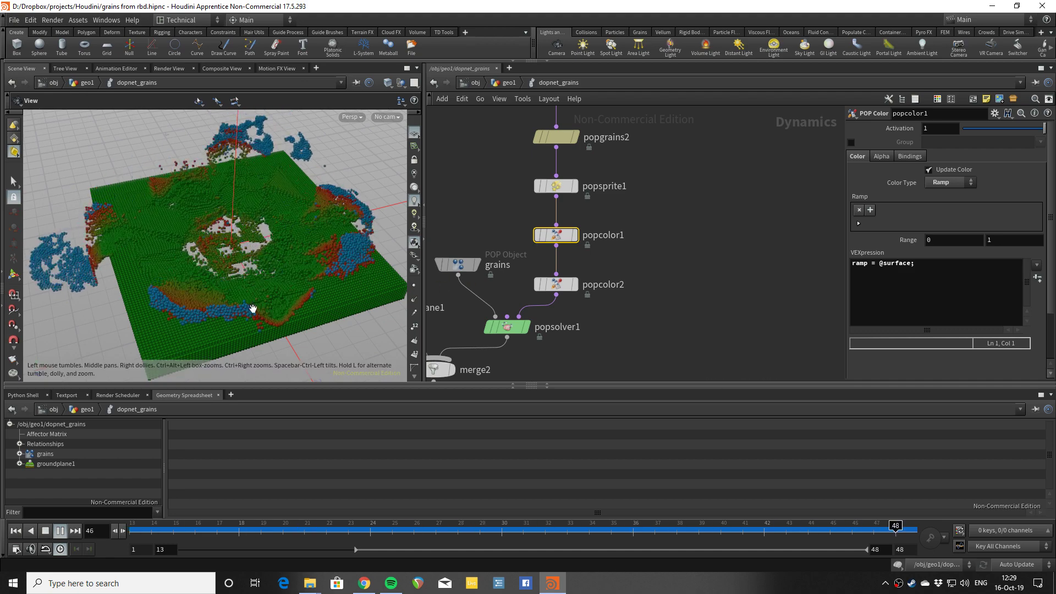
click(559, 285)
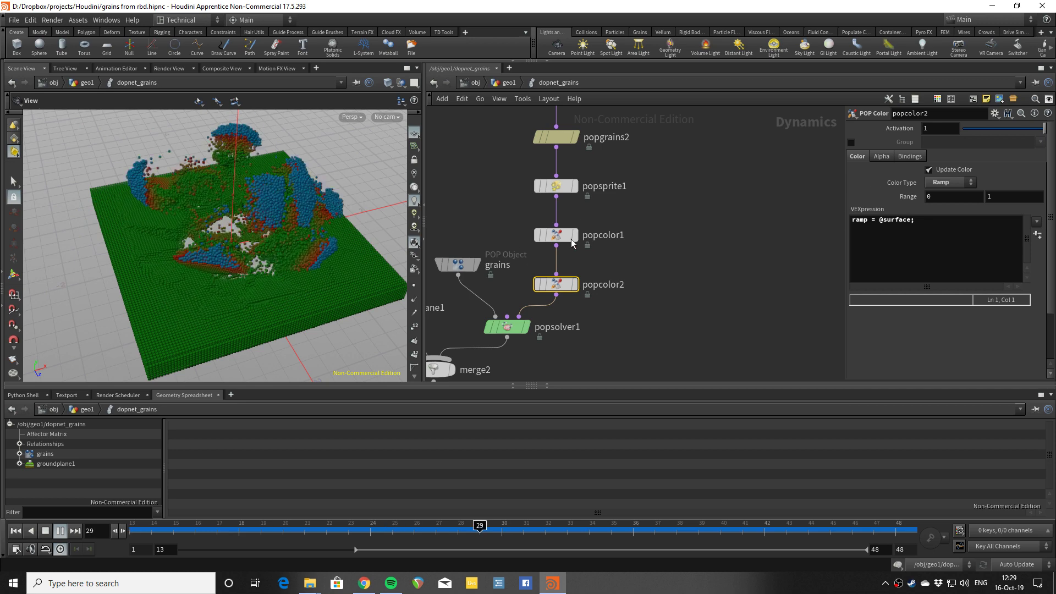
mouse_move(557, 243)
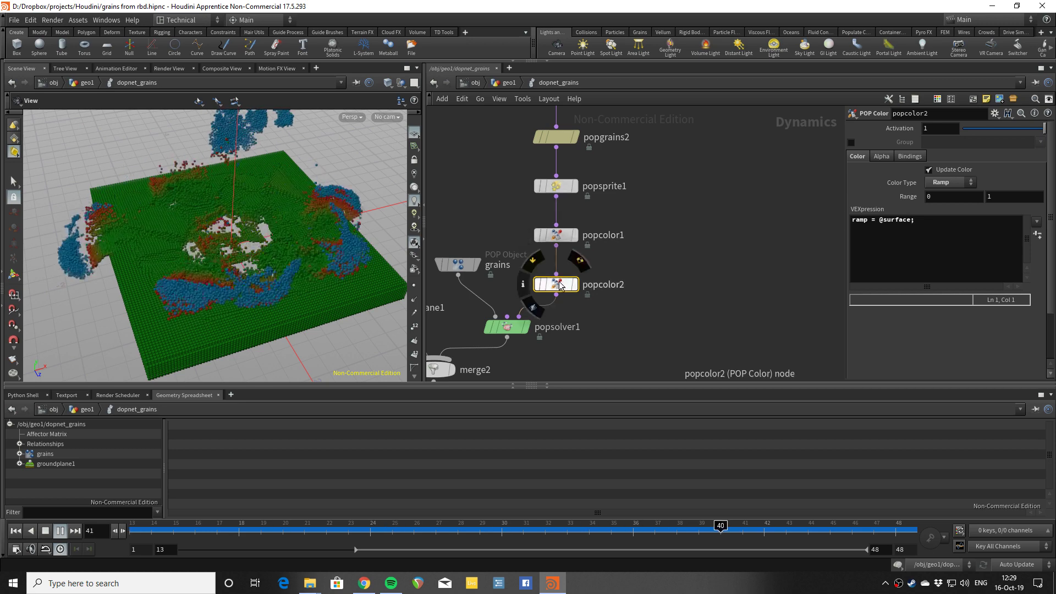
click(557, 237)
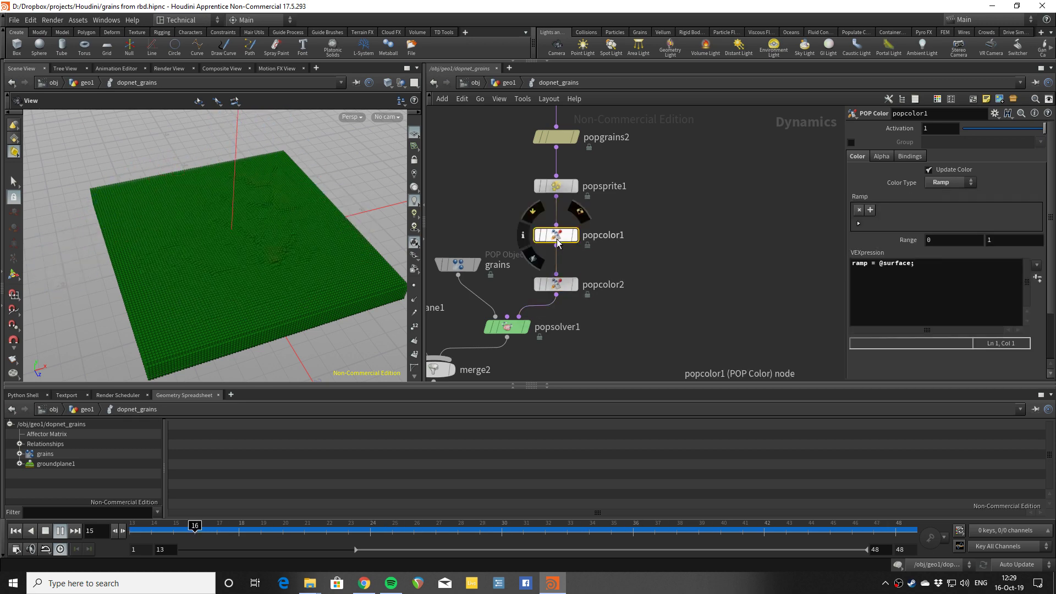
click(859, 224)
click(846, 226)
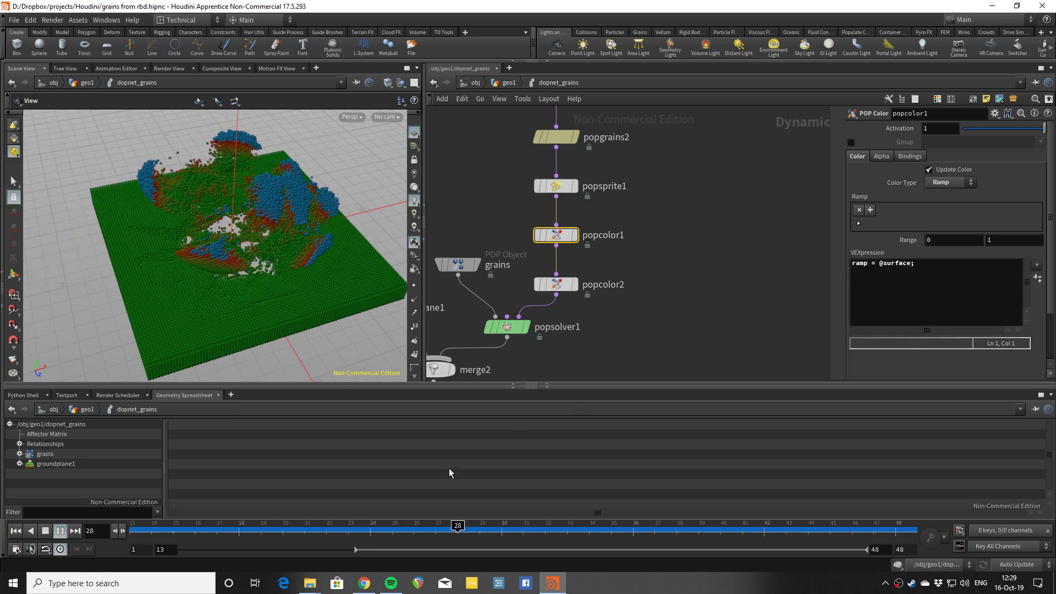
- Inspect the colour type of the popcolor2 node and the substep settings of the popsolver1 node
click(556, 284)
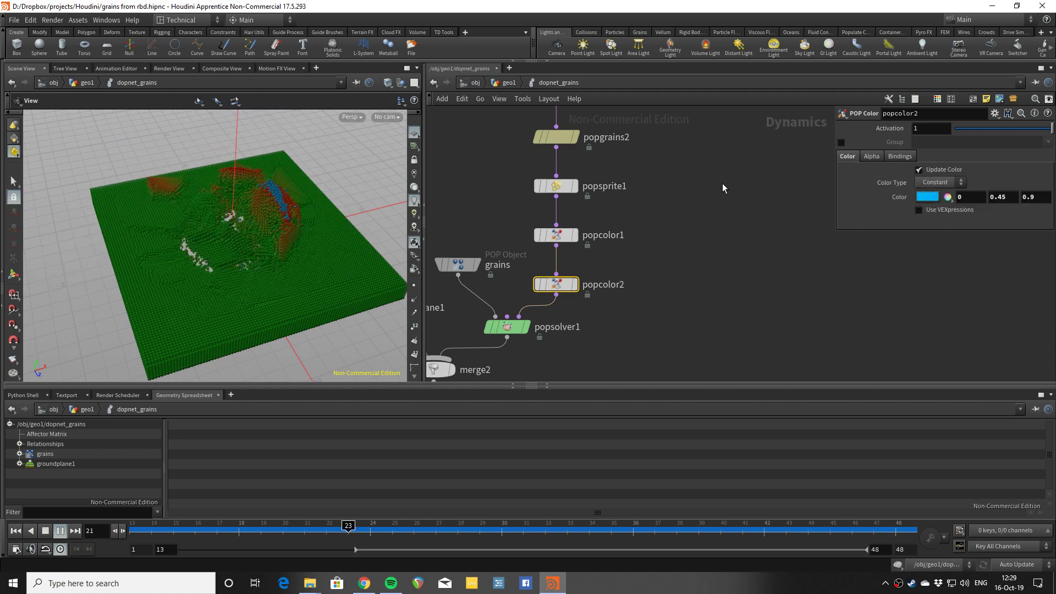
middle_drag(542, 335, 575, 307)
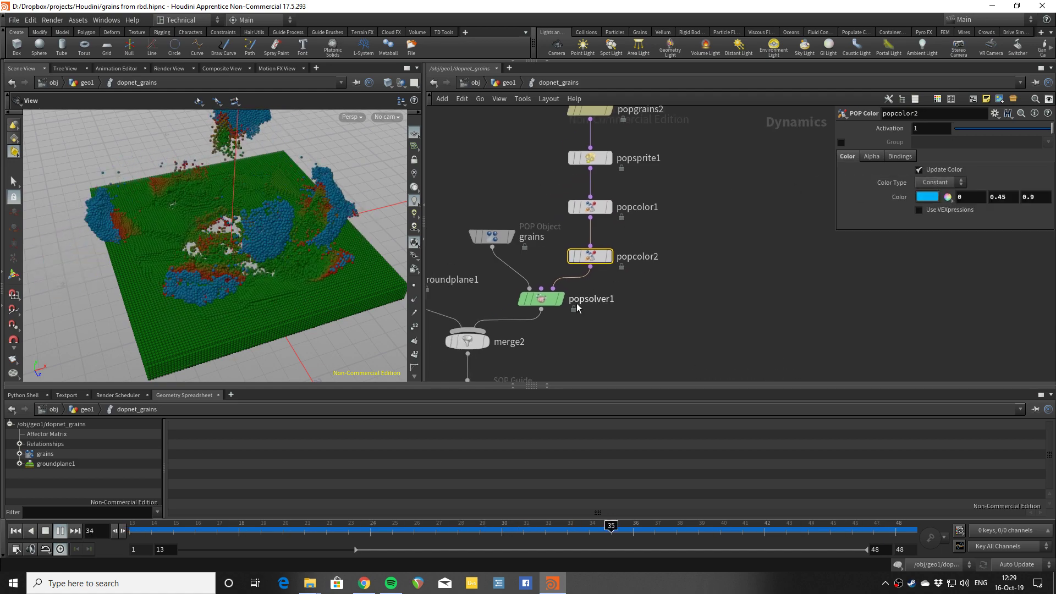
click(550, 300)
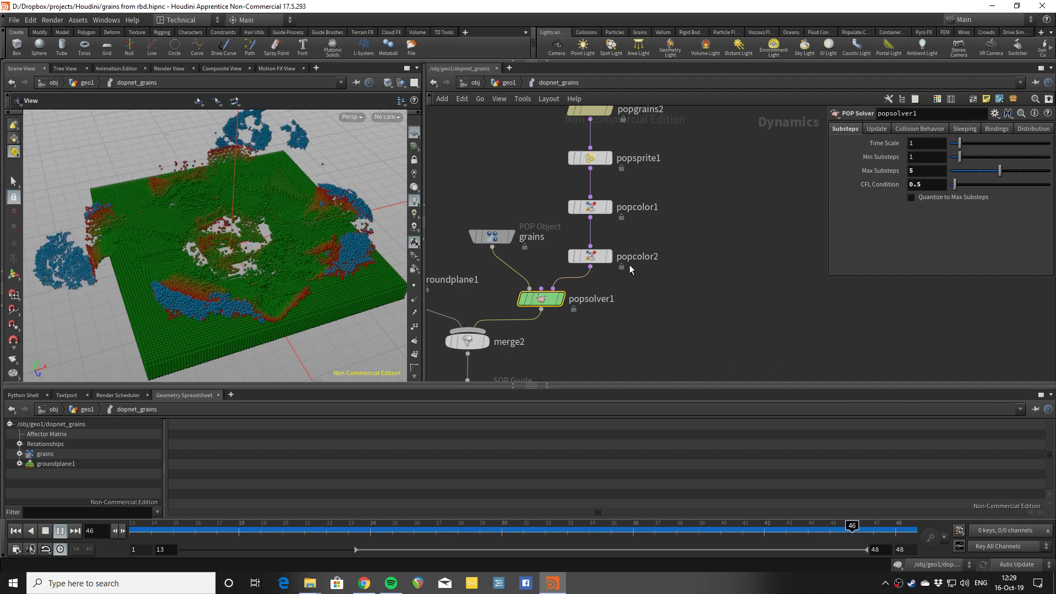
- Select the popgrains2 node again and examine its internal collision, clumping and explicit constraint settings against the playing grains
middle_drag(606, 126, 605, 180)
click(598, 165)
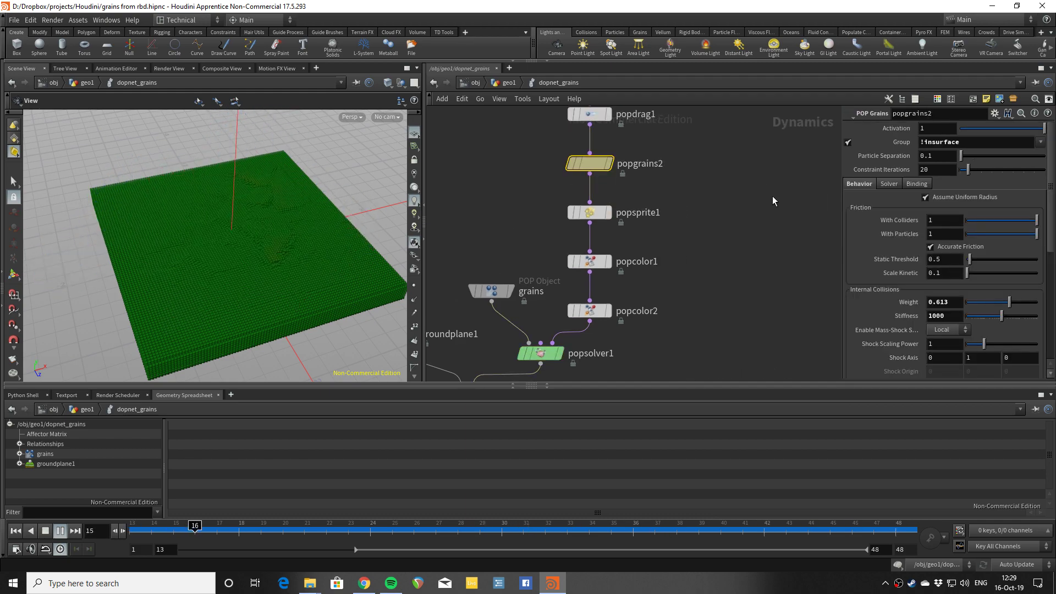
scroll(892, 269, down, 5)
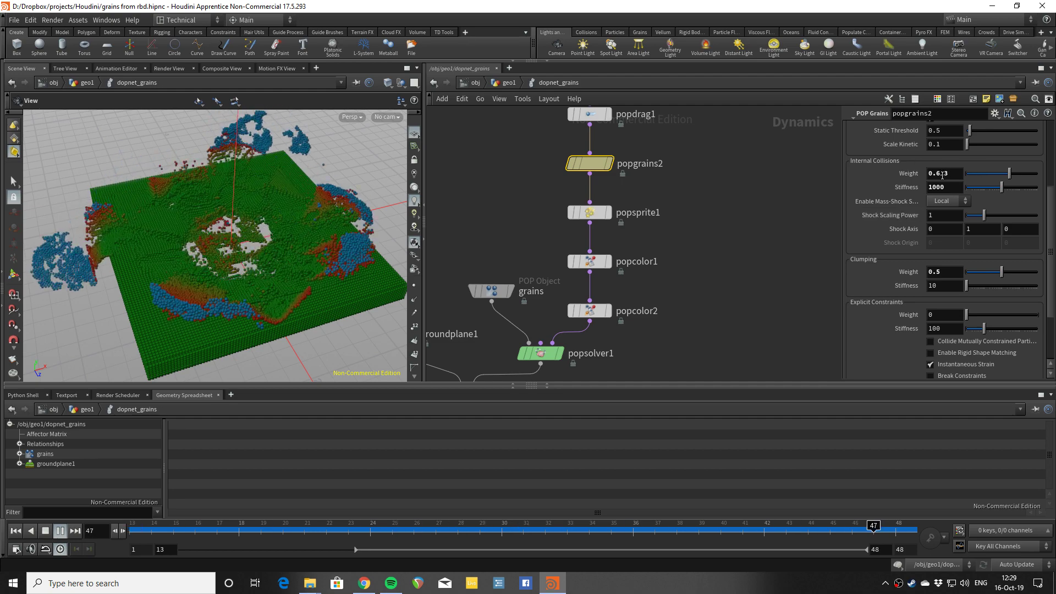
scroll(884, 316, down, 3)
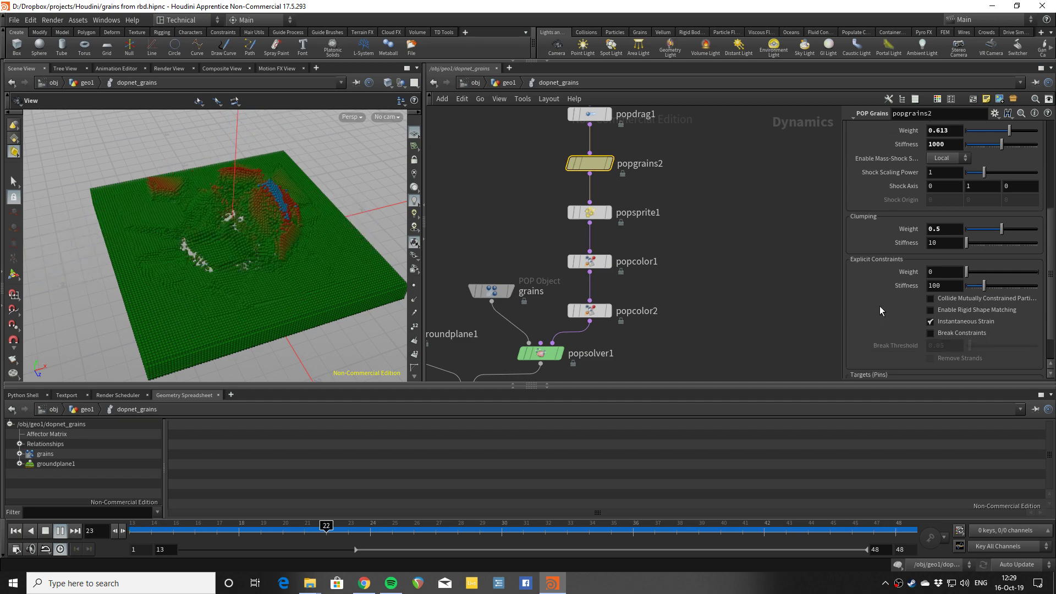
mouse_move(300, 238)
mouse_down()
mouse_move(287, 229)
mouse_move(294, 235)
mouse_up()
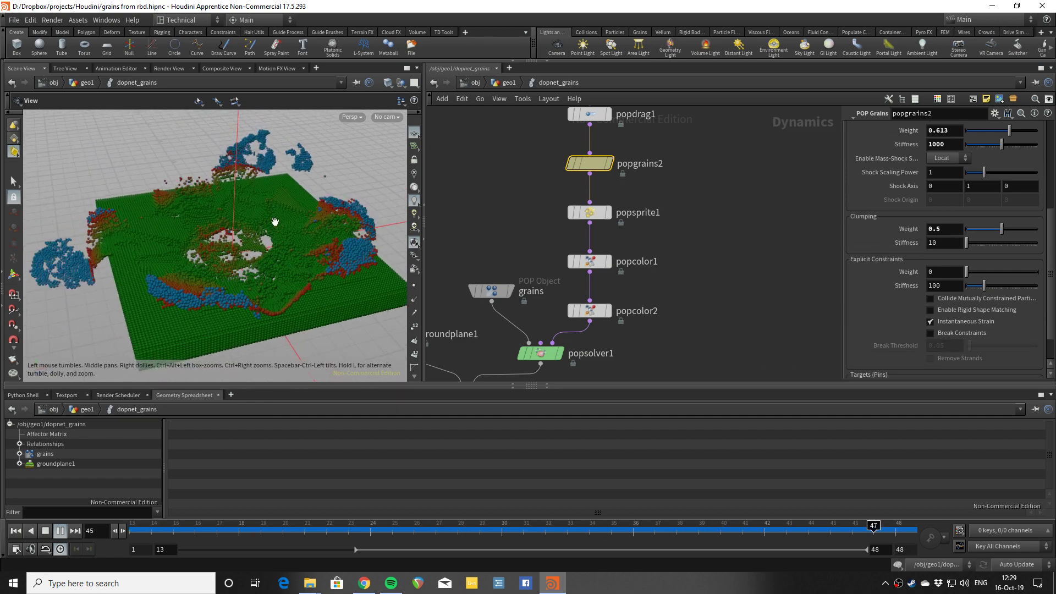
- Return to the popsolver1 node to review its substeps and CFL condition, and examine the network down to the output node
middle_drag(695, 302, 713, 275)
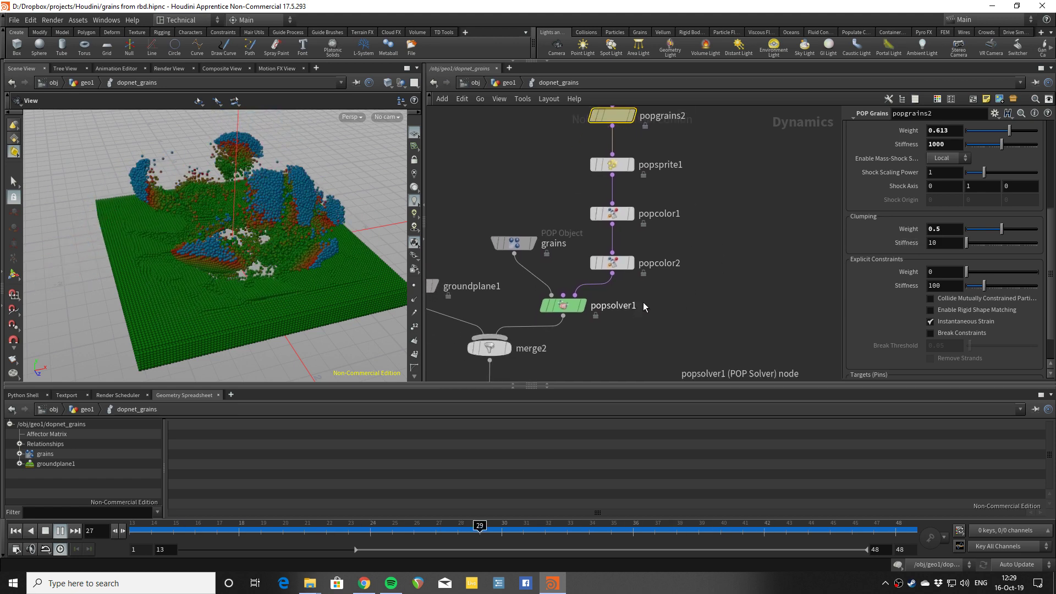
middle_drag(554, 328, 613, 268)
click(613, 268)
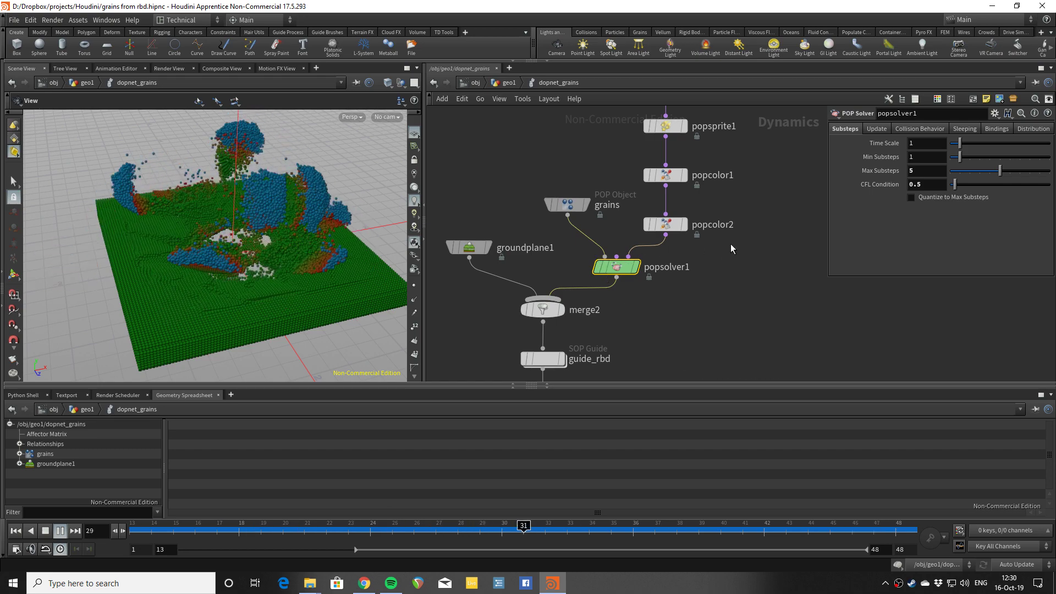
scroll(715, 286, down, 3)
middle_drag(688, 290, 712, 243)
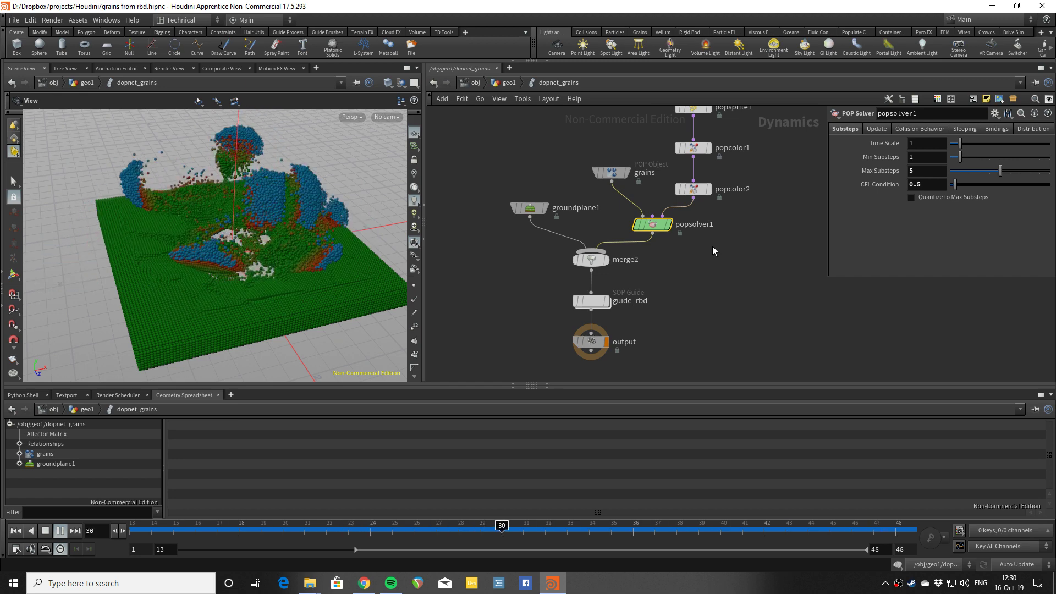
middle_drag(283, 276, 254, 283)
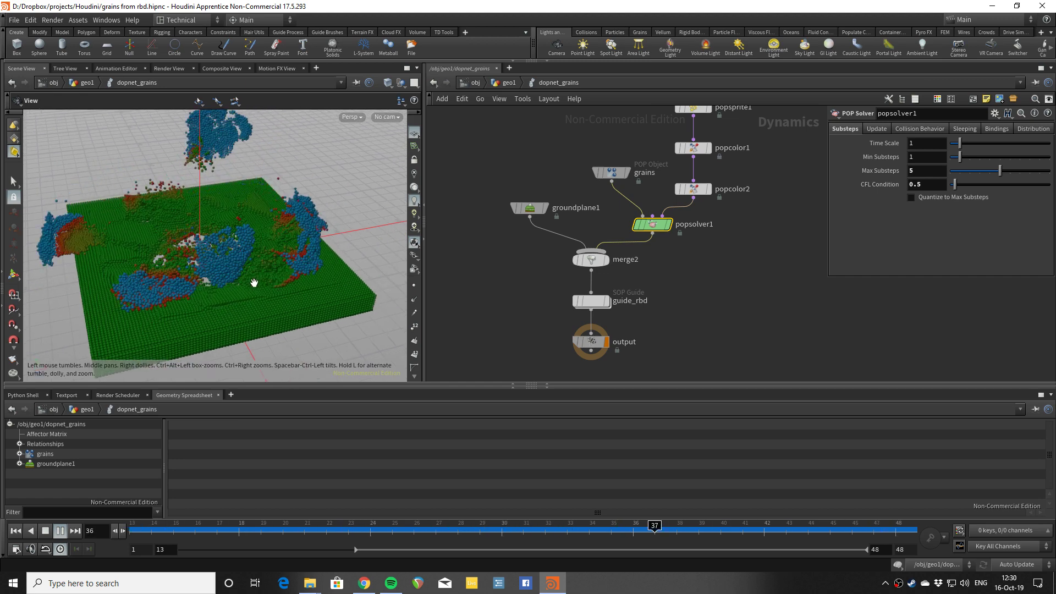